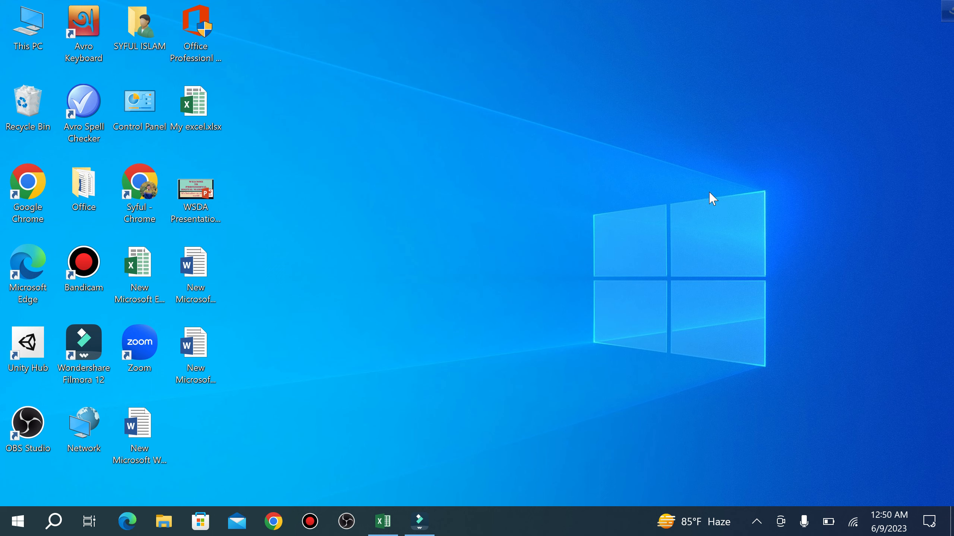
- Bring the My excel.xlsx window with the Sheet5 salary table to the front
{"action": "left_click", "coordinate": [387, 517]}
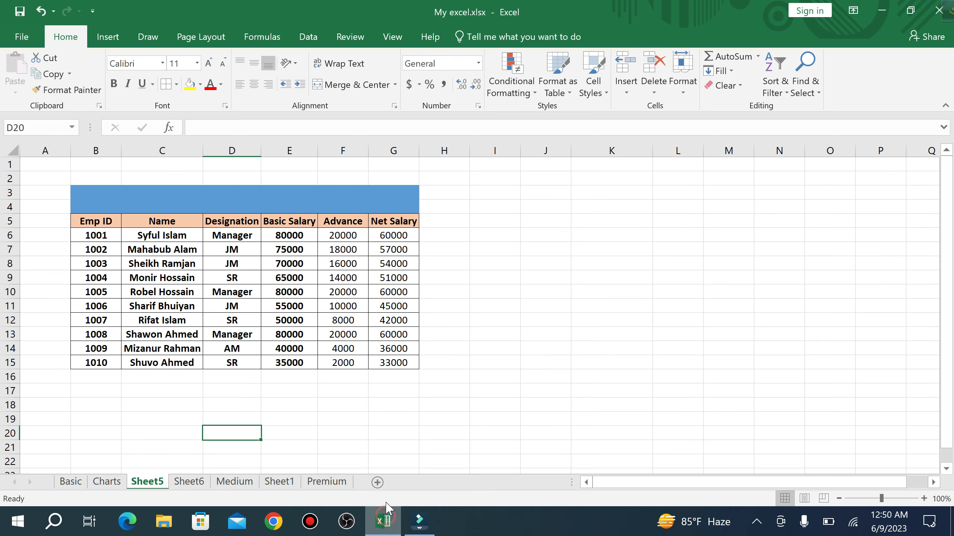
{"action": "left_click", "coordinate": [503, 274]}
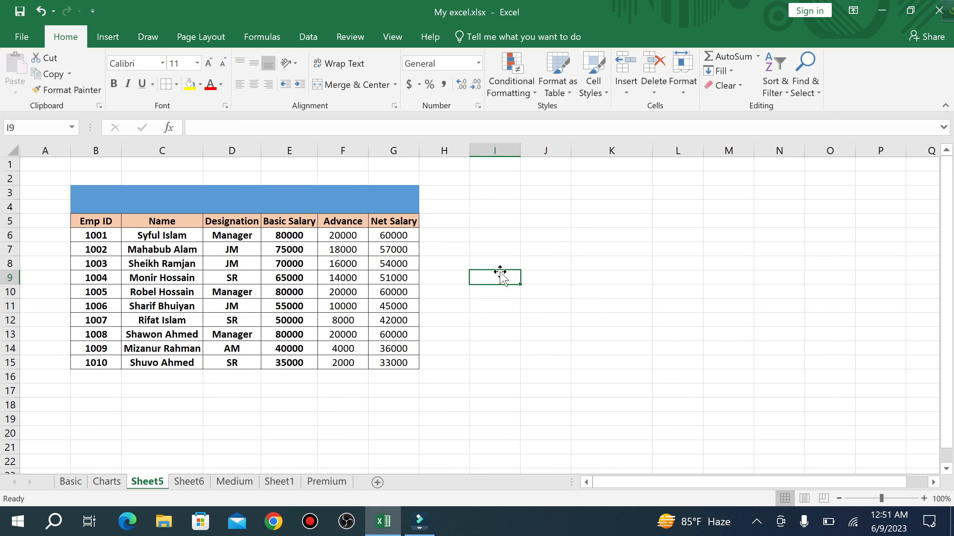
{"action": "left_click_drag", "start_coordinate": [276, 209], "coordinate": [321, 360]}
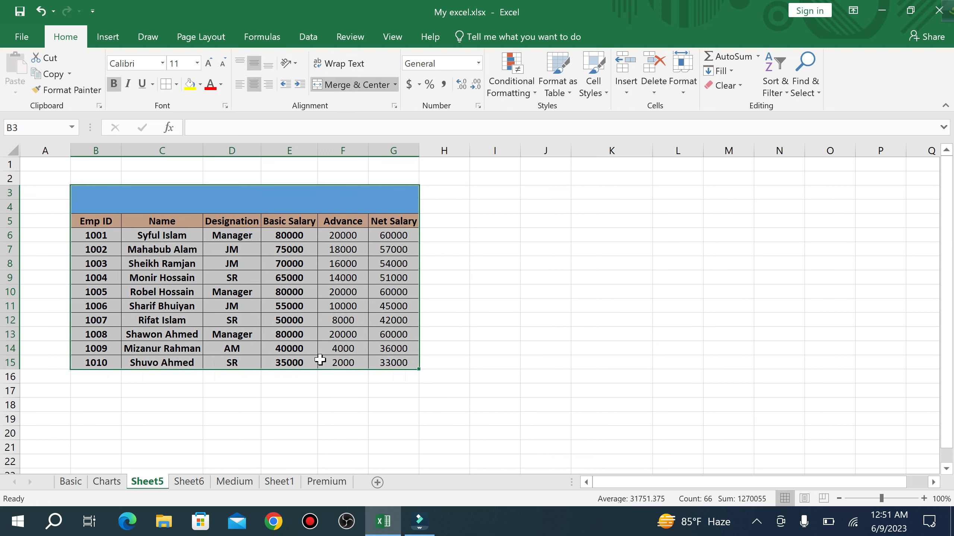
{"action": "left_click", "coordinate": [150, 264]}
{"action": "left_click", "coordinate": [149, 279]}
{"action": "left_click", "coordinate": [152, 294]}
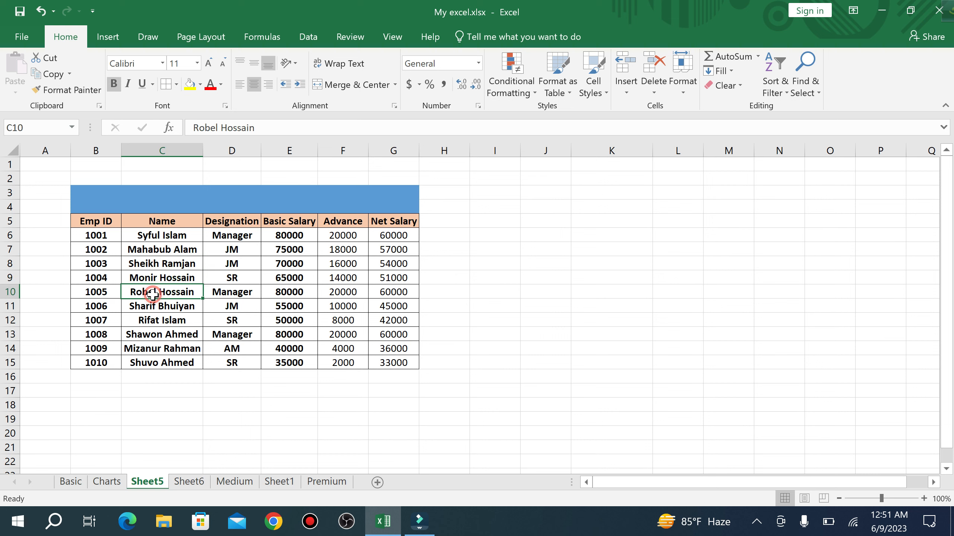
{"action": "left_click", "coordinate": [153, 306]}
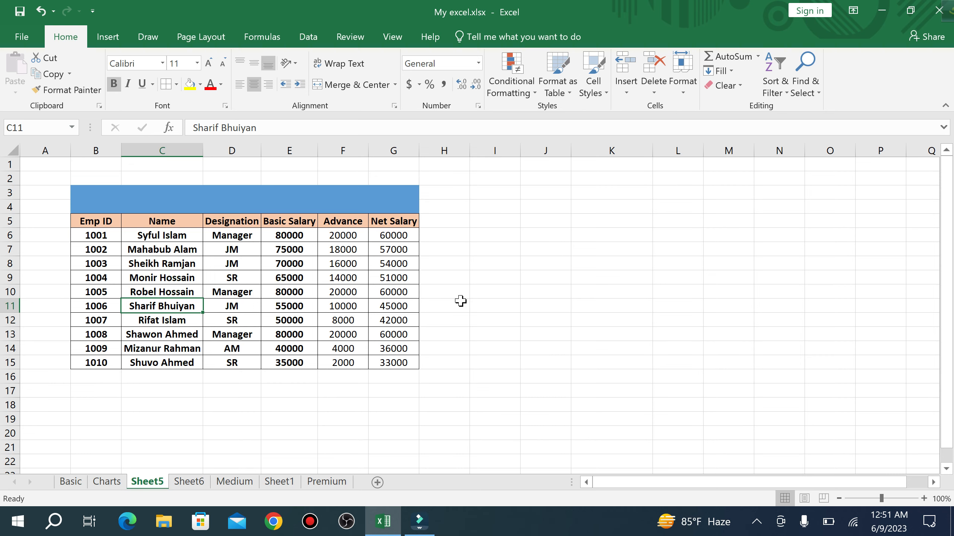
{"action": "scroll", "coordinate": [461, 301], "scroll_direction": "down", "scroll_amount": 20}
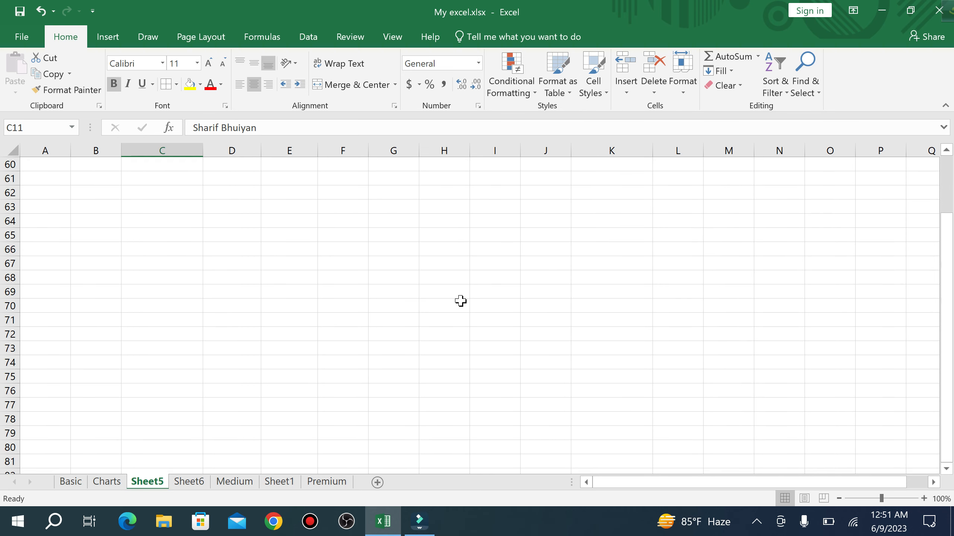
{"action": "scroll", "coordinate": [461, 301], "scroll_direction": "up", "scroll_amount": 5}
{"action": "scroll", "coordinate": [461, 301], "scroll_direction": "right", "scroll_amount": 1}
{"action": "scroll", "coordinate": [461, 301], "scroll_direction": "up", "scroll_amount": 6}
{"action": "scroll", "coordinate": [461, 301], "scroll_direction": "left", "scroll_amount": 1}
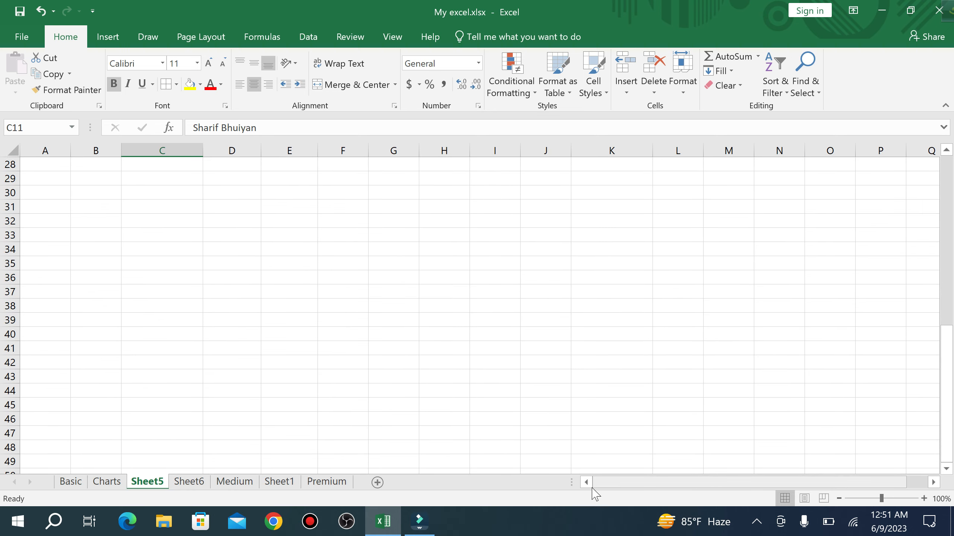
{"action": "scroll", "coordinate": [475, 364], "scroll_direction": "up", "scroll_amount": 9}
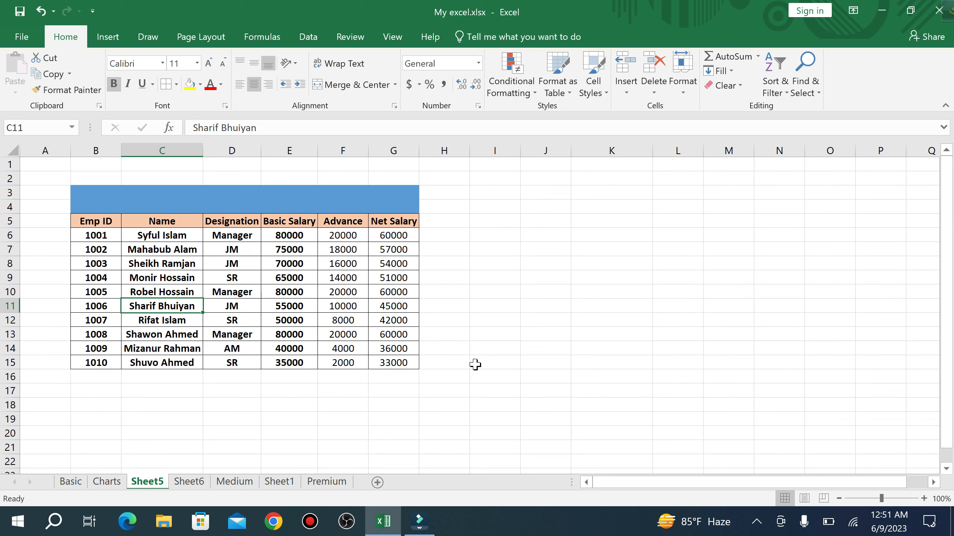
{"action": "left_click", "coordinate": [399, 291]}
{"action": "left_click", "coordinate": [331, 263]}
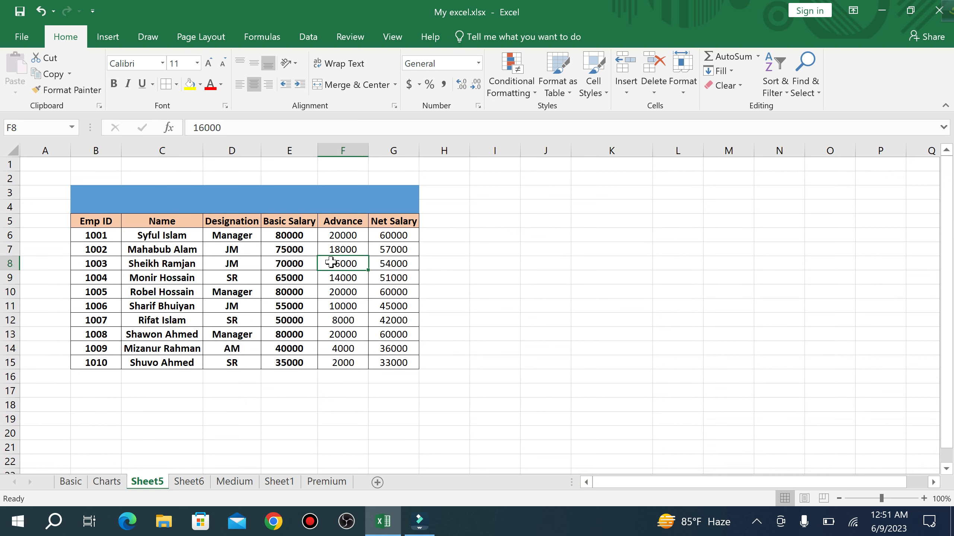
- Copy the employee name from C12 into C9 and C15
{"action": "left_click", "coordinate": [171, 321]}
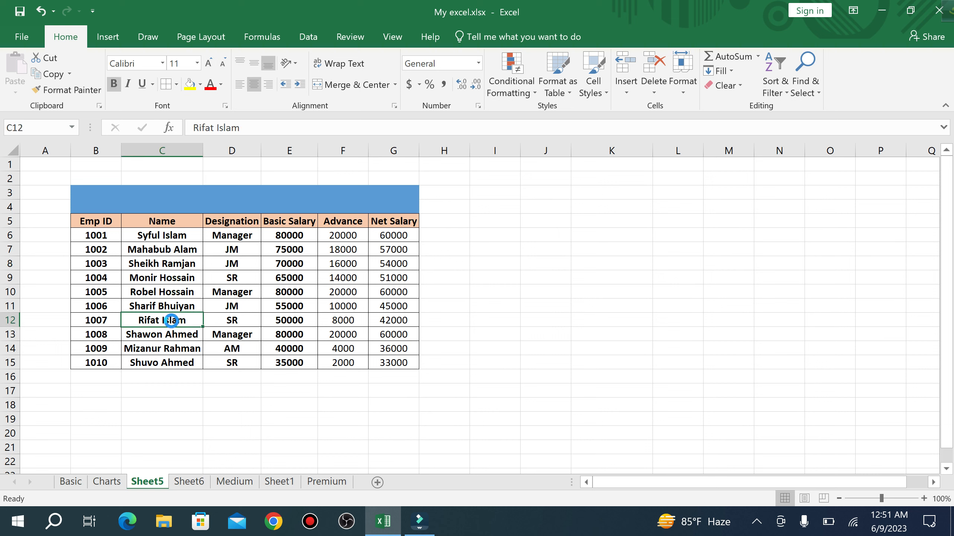
{"action": "key", "text": "ctrl+c"}
{"action": "left_click", "coordinate": [162, 278]}
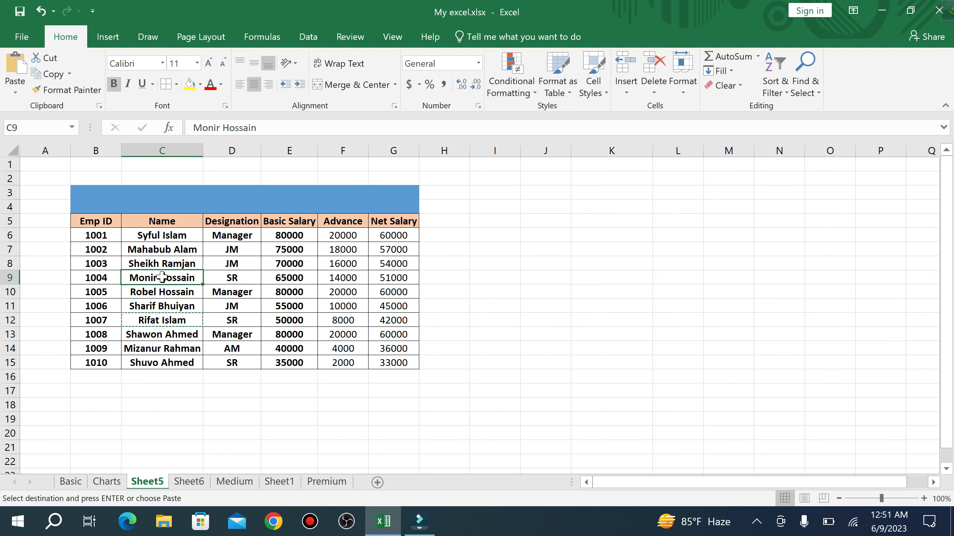
{"action": "key", "text": "ctrl+v"}
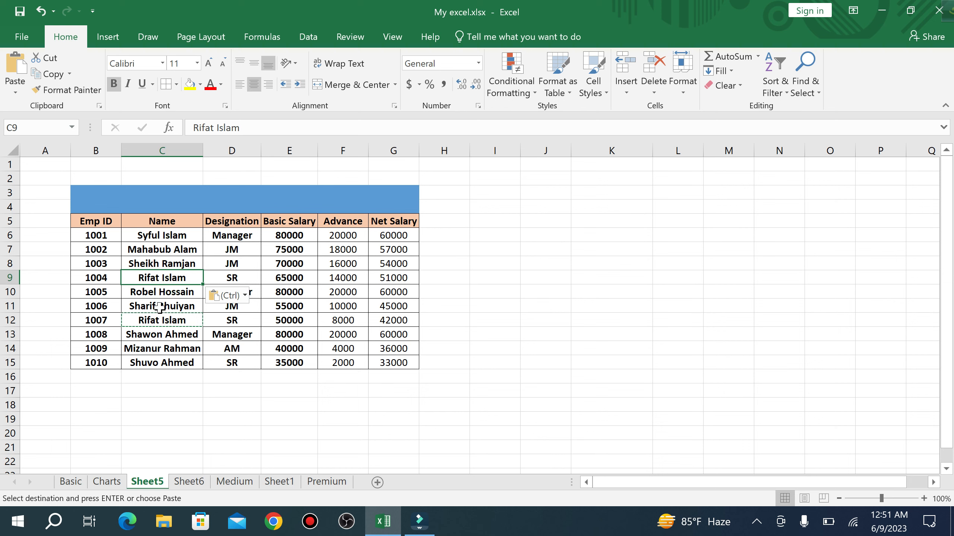
{"action": "left_click", "coordinate": [162, 361]}
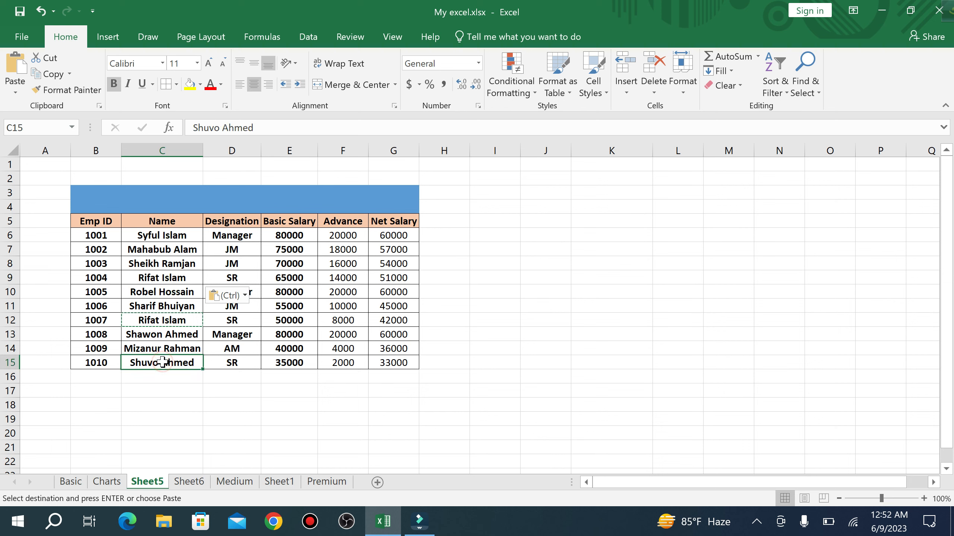
{"action": "key", "text": "ctrl+v"}
- Clear a stray letter typed in K4, then check the names in C9, C12 and C15
{"action": "left_click", "coordinate": [635, 206]}
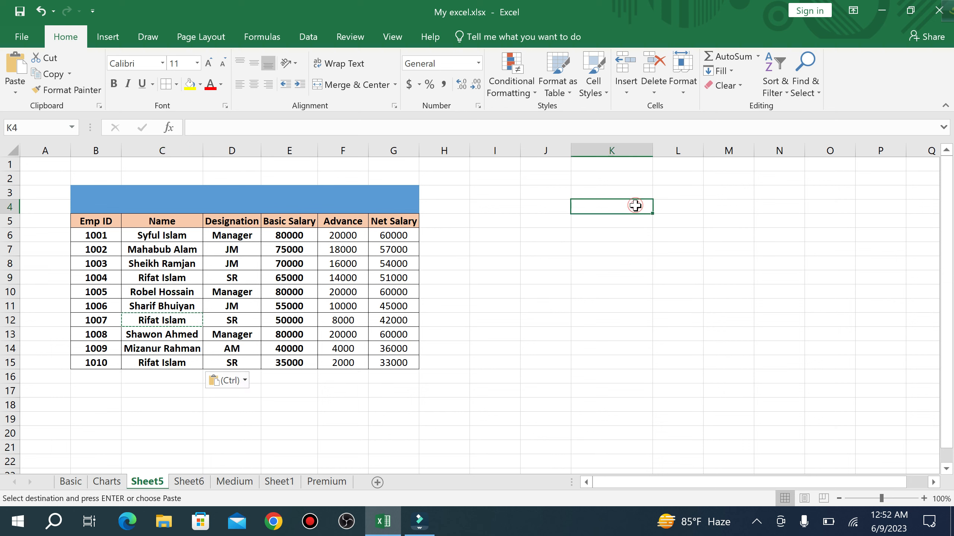
{"action": "type", "text": "s"}
{"action": "key", "text": "BackSpace"}
{"action": "left_click", "coordinate": [609, 226]}
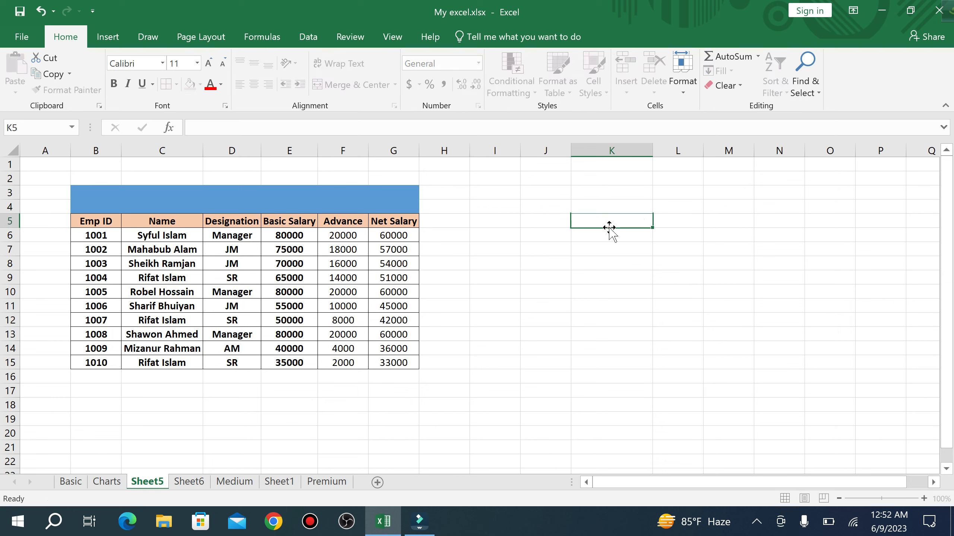
{"action": "left_click", "coordinate": [177, 276]}
{"action": "left_click", "coordinate": [172, 320]}
{"action": "left_click", "coordinate": [170, 361]}
{"action": "left_click", "coordinate": [174, 399]}
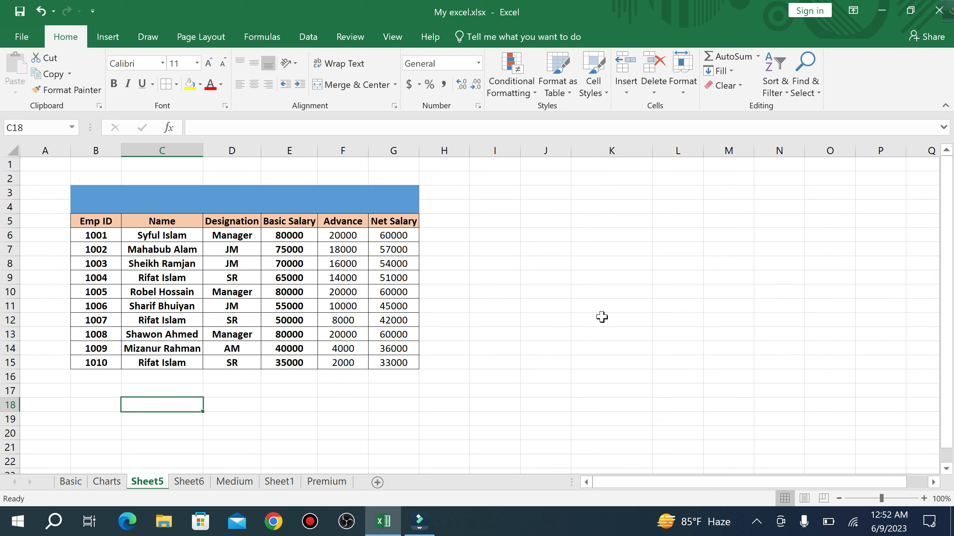
{"action": "left_click", "coordinate": [816, 94]}
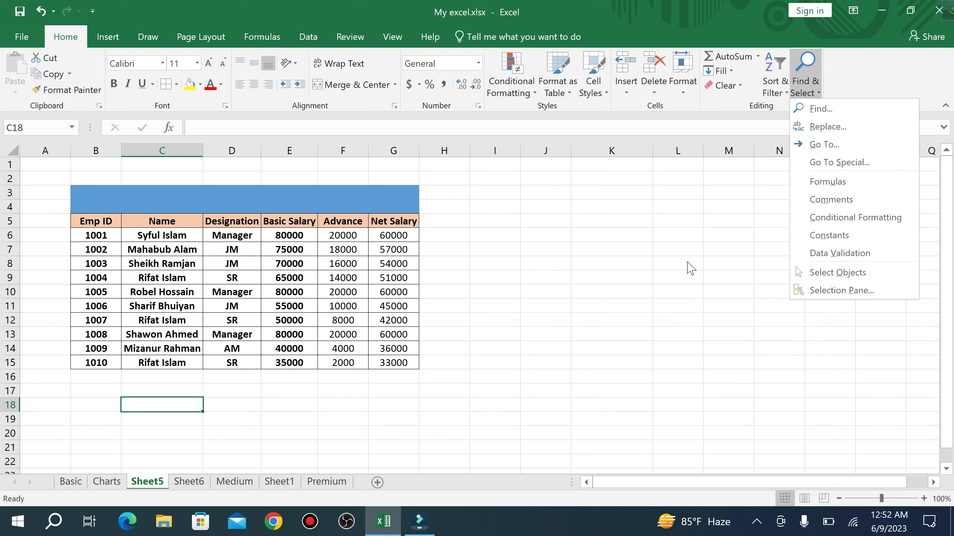
{"action": "left_click", "coordinate": [612, 252]}
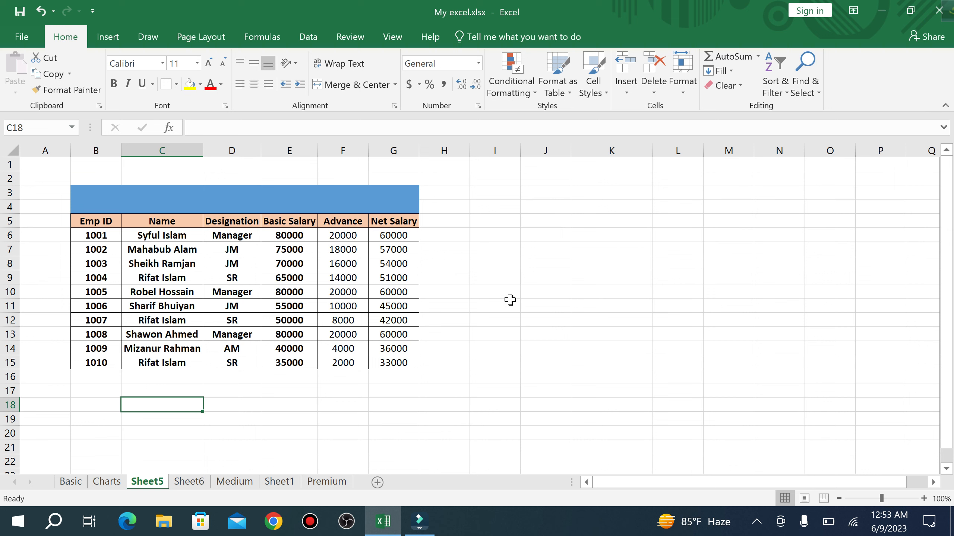
- Search the sheet for the repeated employee name and list all matching cells
{"action": "key", "text": "ctrl+f"}
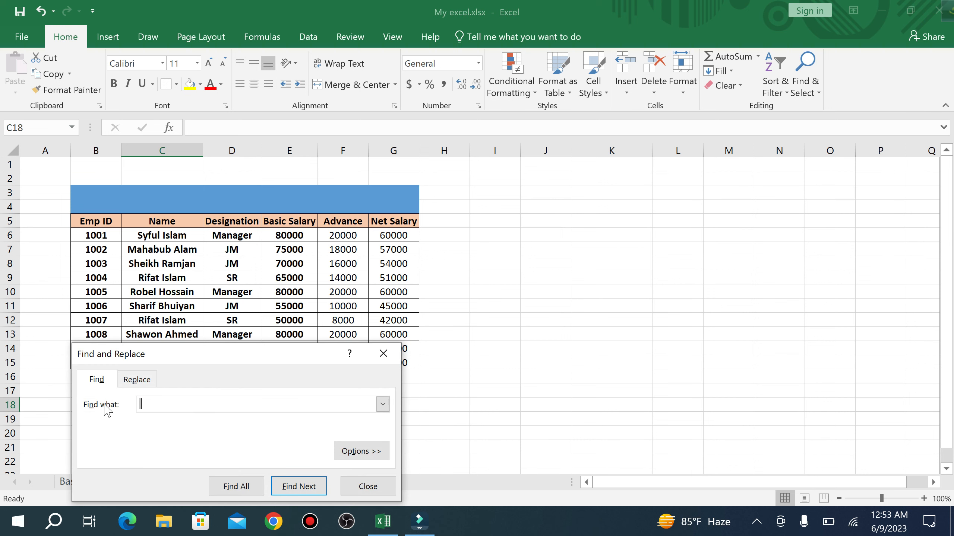
{"action": "left_click", "coordinate": [163, 404]}
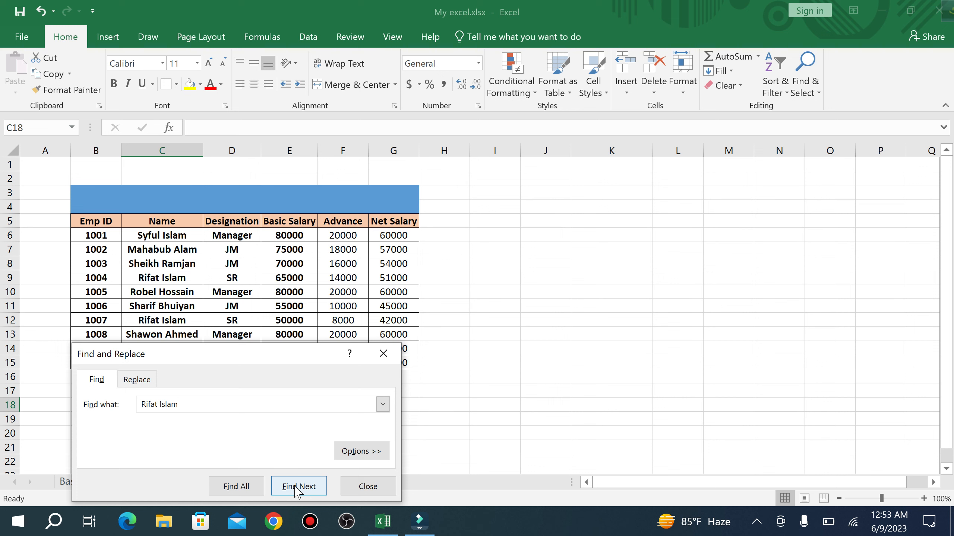
{"action": "left_click", "coordinate": [239, 492]}
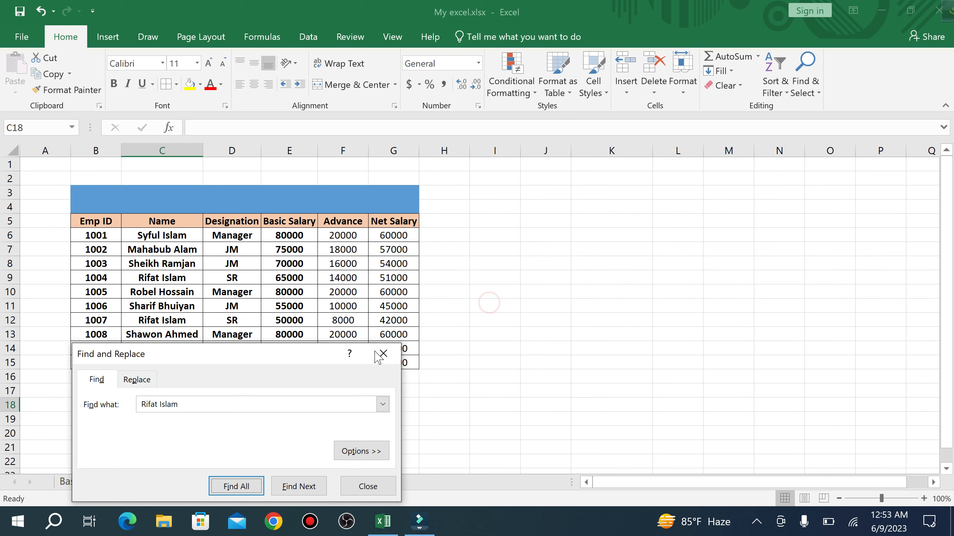
- Select the table range B5:G15 and reopen the search with its term cleared for re-entry
{"action": "left_click_drag", "start_coordinate": [295, 360], "coordinate": [653, 216]}
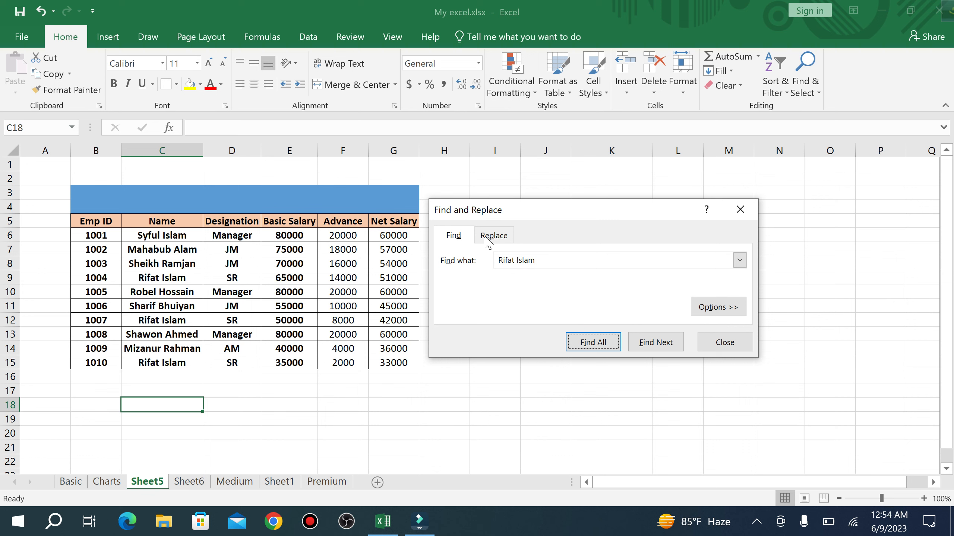
{"action": "left_click_drag", "start_coordinate": [528, 209], "coordinate": [606, 206]}
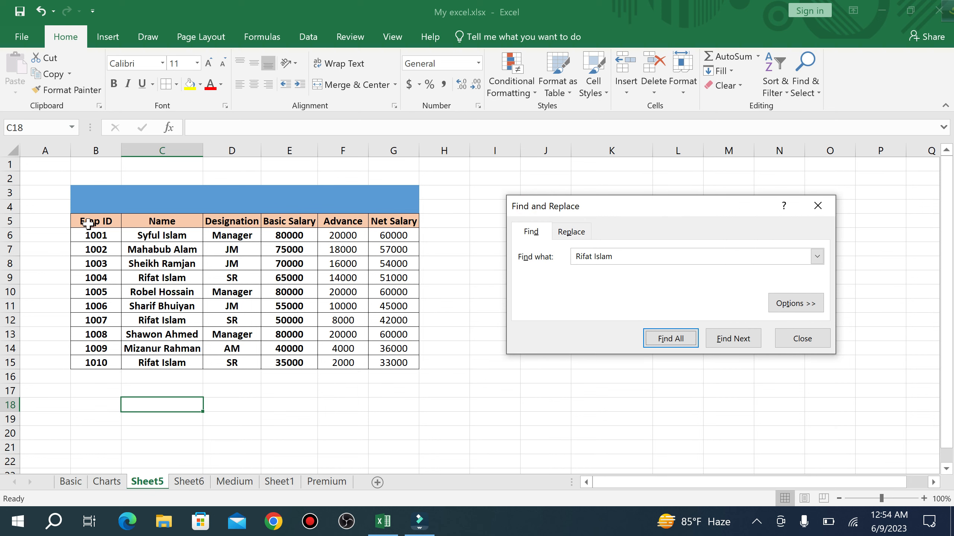
{"action": "left_click_drag", "start_coordinate": [86, 219], "coordinate": [410, 358]}
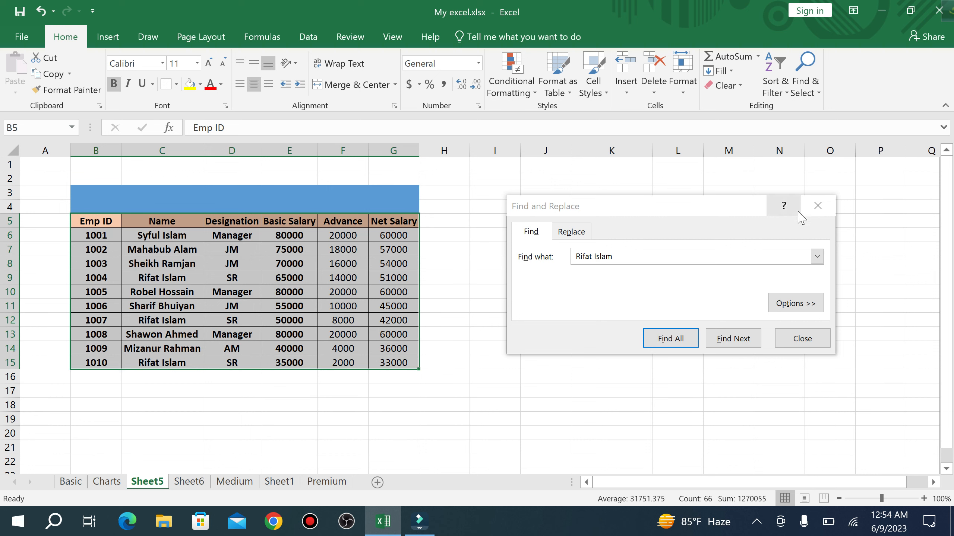
{"action": "left_click", "coordinate": [818, 206]}
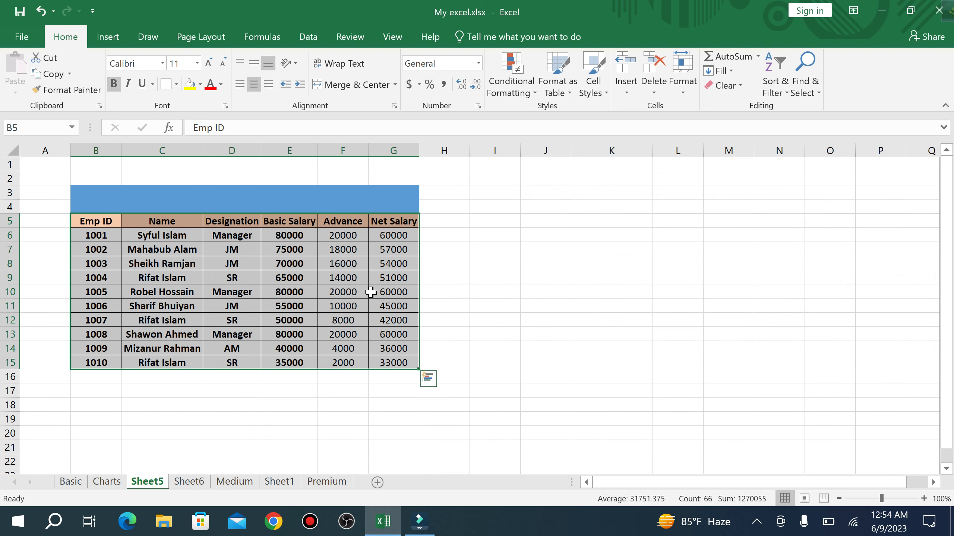
{"action": "key", "text": "ctrl+f"}
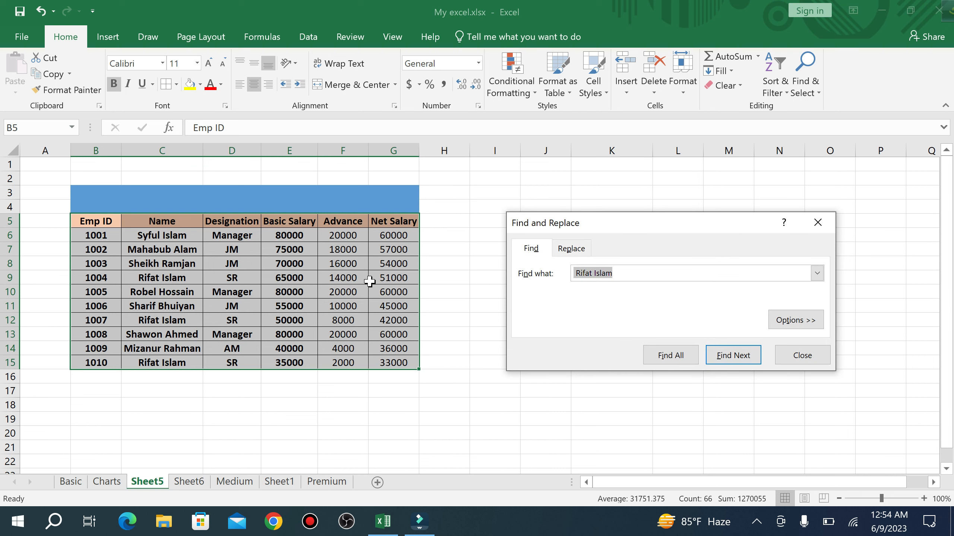
{"action": "left_click", "coordinate": [627, 272]}
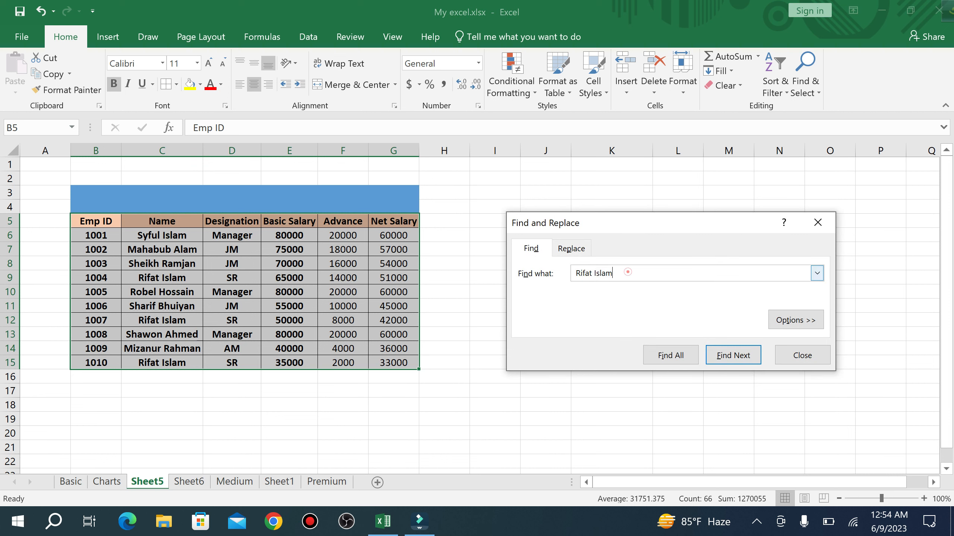
{"action": "key", "text": "BackSpace"}
{"action": "key", "text": "BackSpace"}
{"action": "key", "text": "BackSpace"}
{"action": "key", "text": "BackSpace"}
{"action": "key", "text": "BackSpace"}
{"action": "key", "text": "BackSpace"}
{"action": "key", "text": "BackSpace"}
{"action": "key", "text": "BackSpace"}
{"action": "key", "text": "BackSpace"}
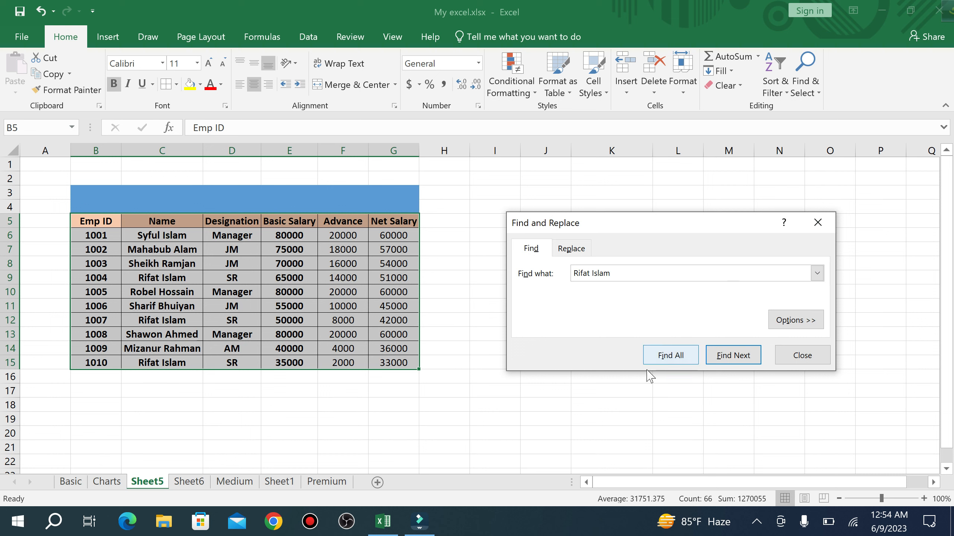
- List all matches, visit the repeated name in C9, C12 and C15, then close the search
{"action": "left_click", "coordinate": [678, 360]}
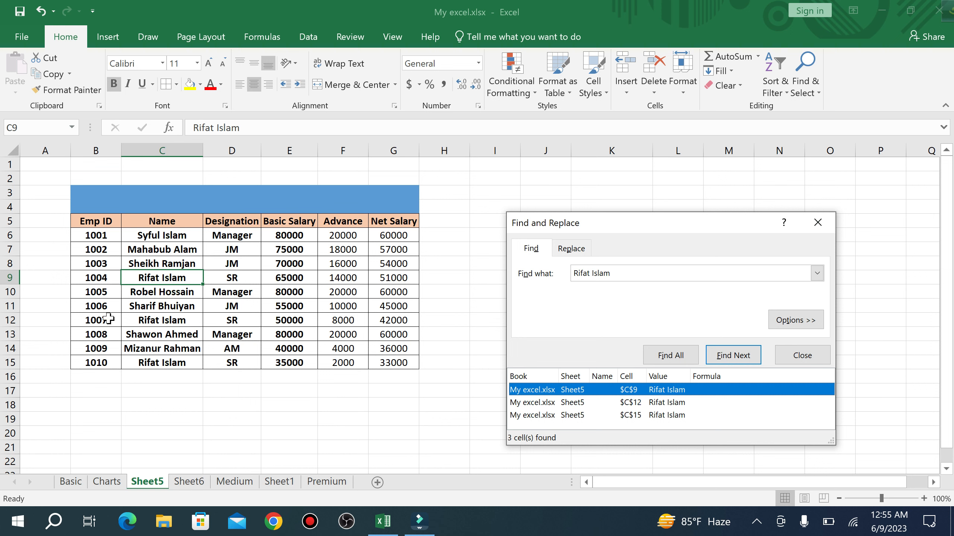
{"action": "left_click", "coordinate": [152, 323]}
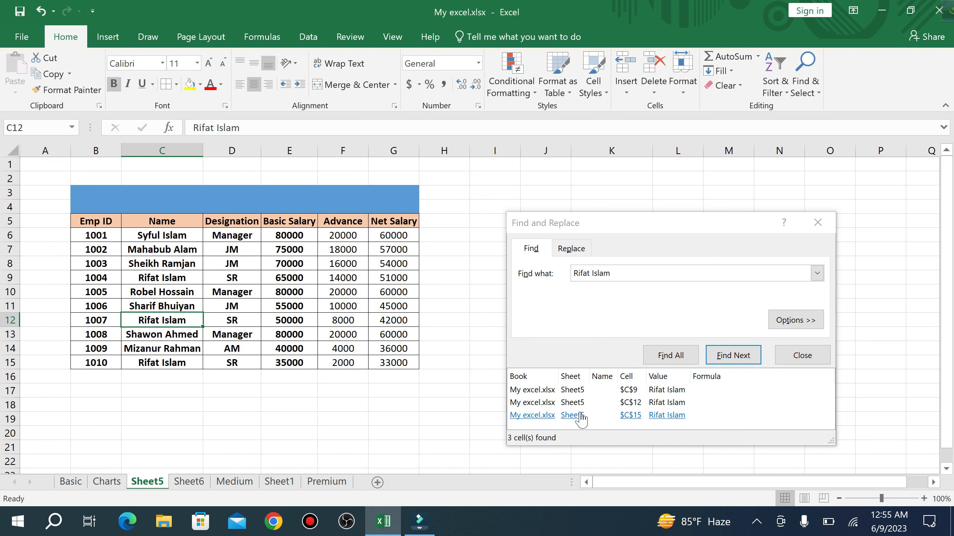
{"action": "left_click", "coordinate": [150, 364]}
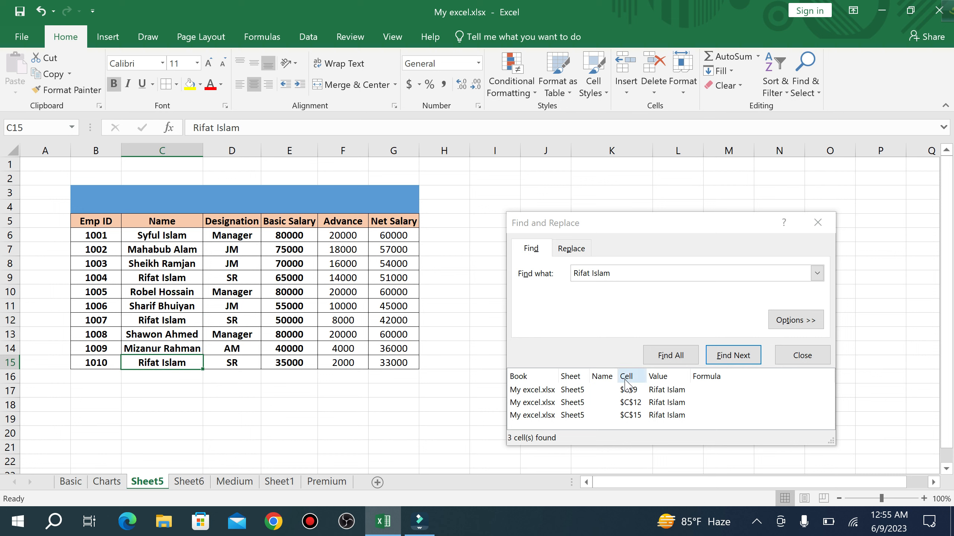
{"action": "left_click", "coordinate": [743, 362]}
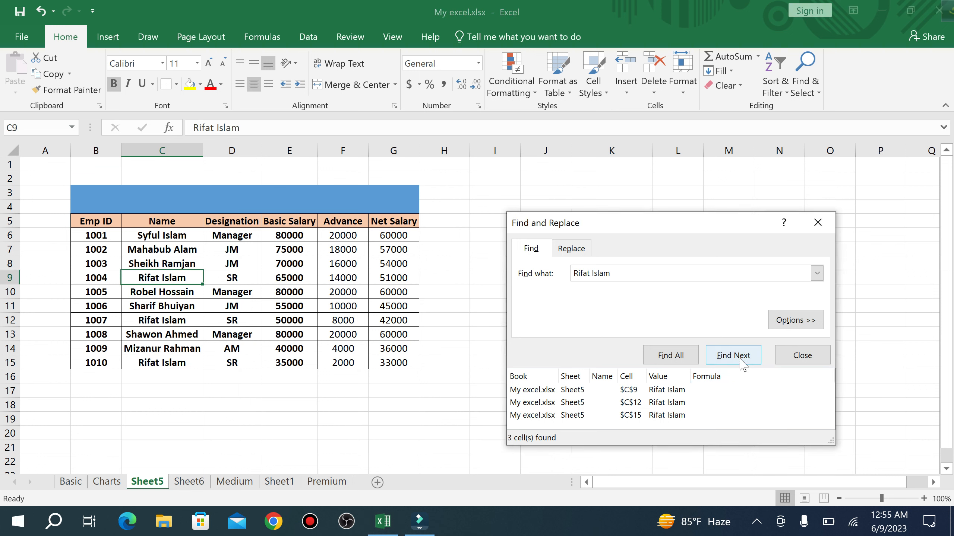
{"action": "left_click", "coordinate": [673, 358]}
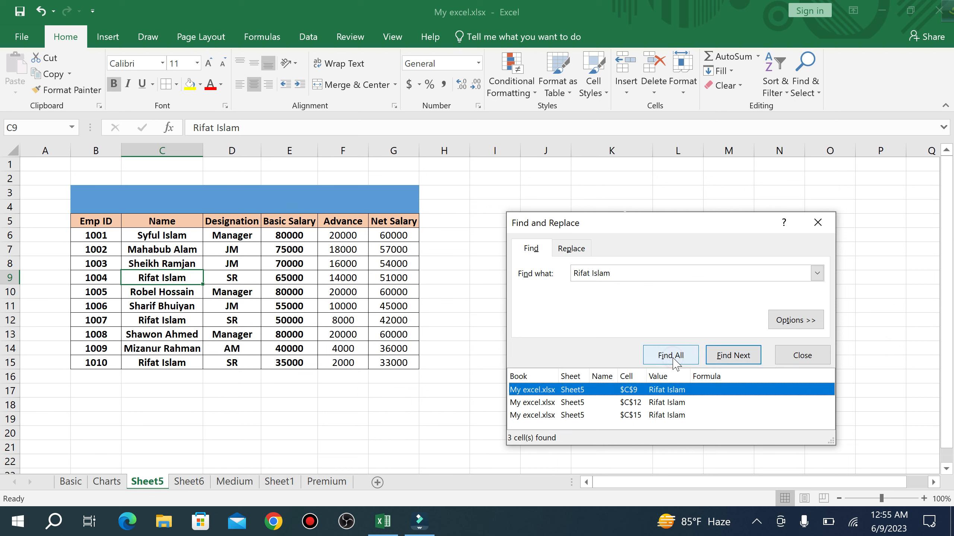
{"action": "left_click", "coordinate": [804, 356]}
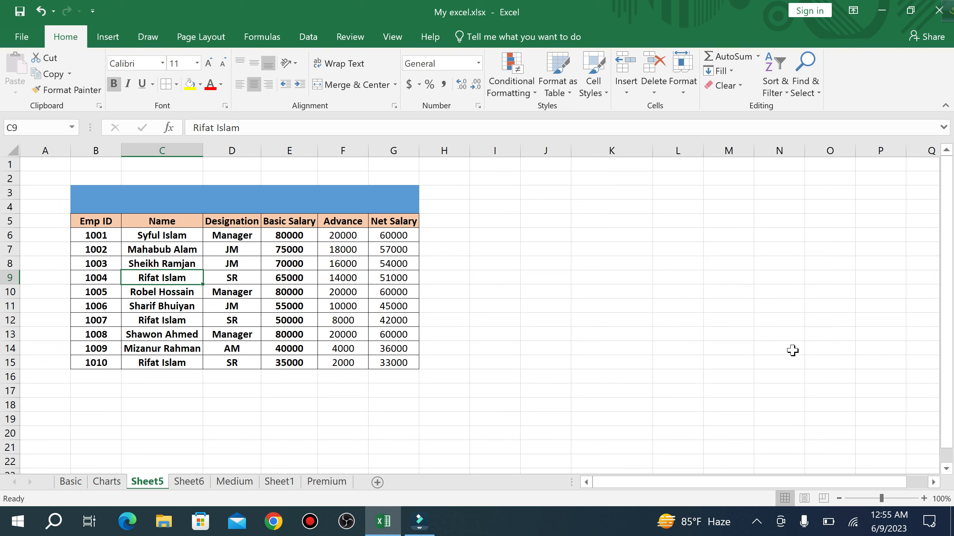
{"action": "left_click", "coordinate": [664, 348]}
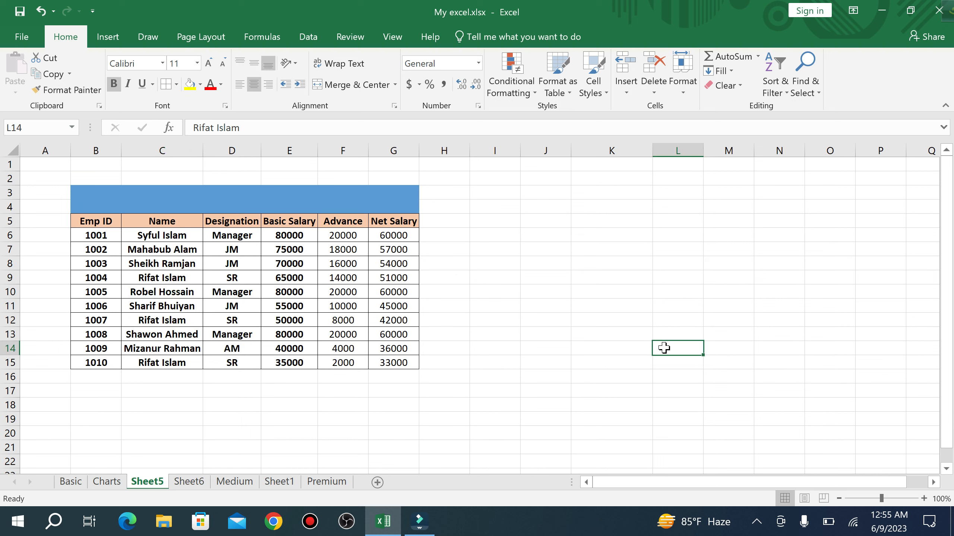
{"action": "left_click", "coordinate": [550, 277]}
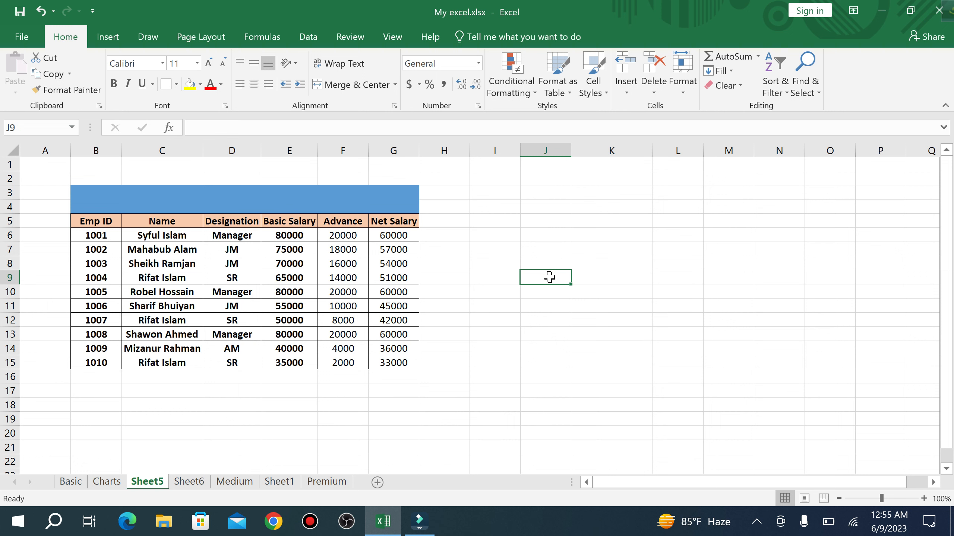
- Check the repeated name in C9 and C12, then bring up Replace with it as search text
{"action": "left_click", "coordinate": [187, 280]}
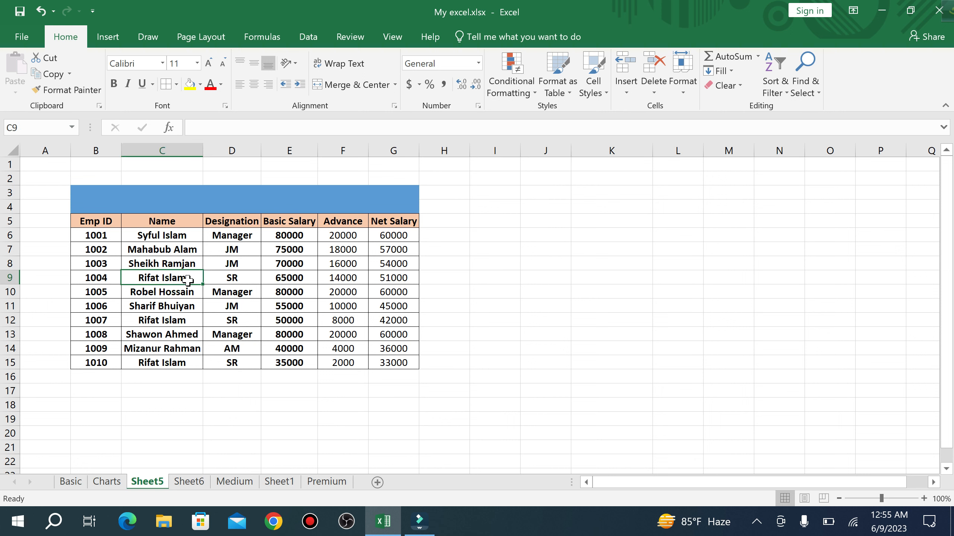
{"action": "left_click", "coordinate": [180, 322]}
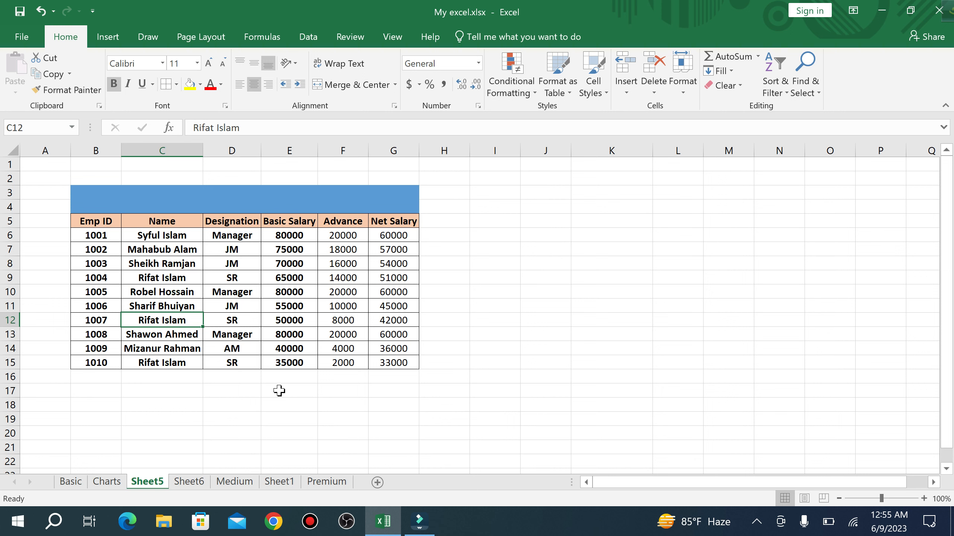
{"action": "key", "text": "ctrl+h"}
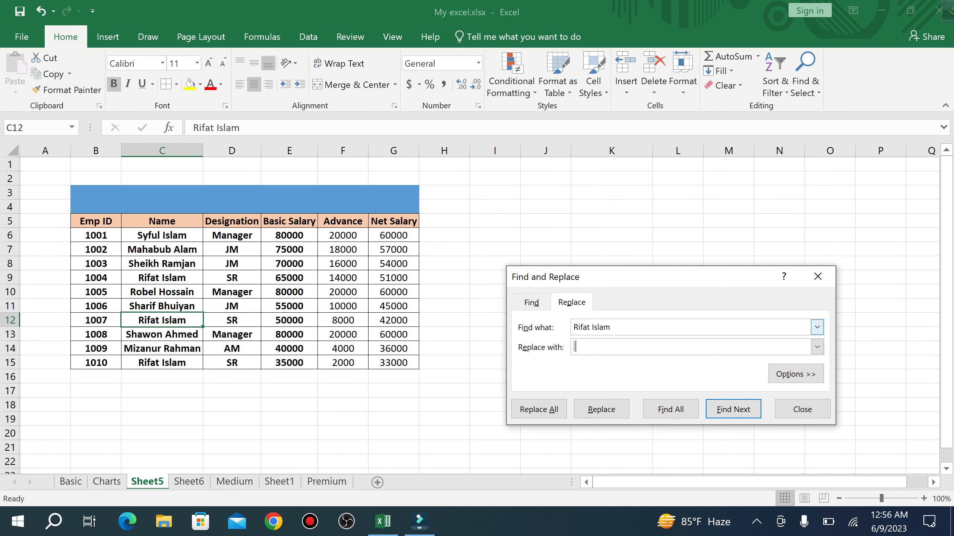
- Replace all three occurrences of the repeated name with the new employee name
{"action": "left_click", "coordinate": [589, 328]}
{"action": "left_click", "coordinate": [608, 351]}
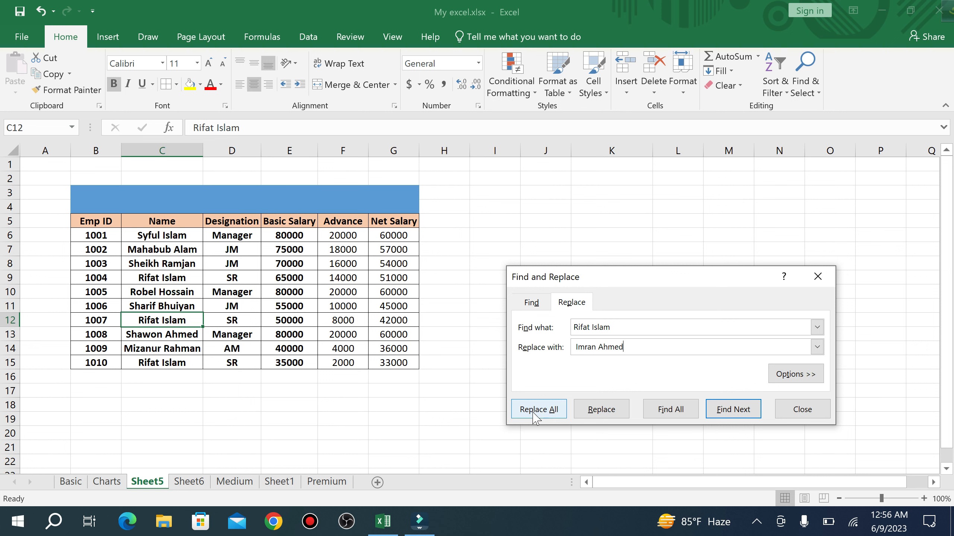
{"action": "left_click", "coordinate": [546, 413]}
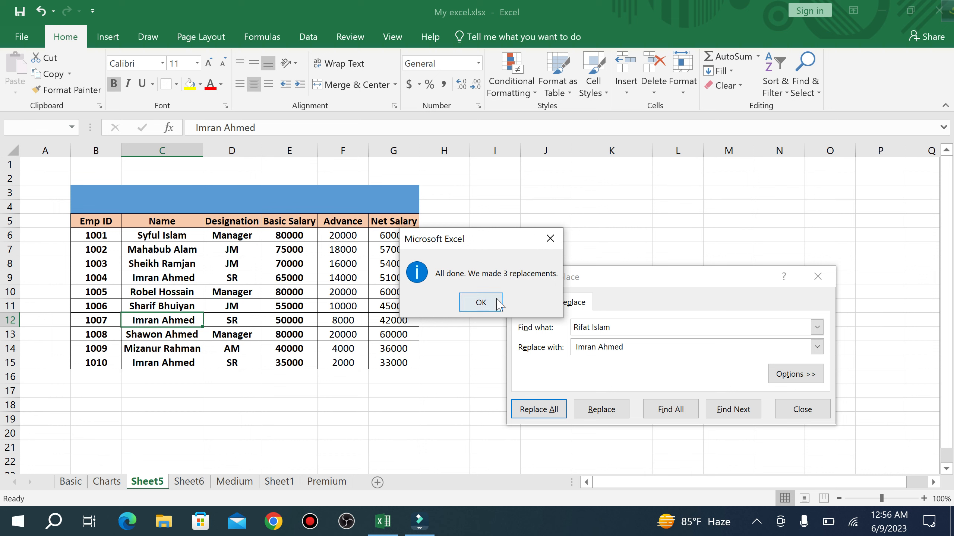
- Dismiss the 3-replacements message, check the renamed cells C9, C12, C15, and close Find and Replace
{"action": "left_click", "coordinate": [480, 303]}
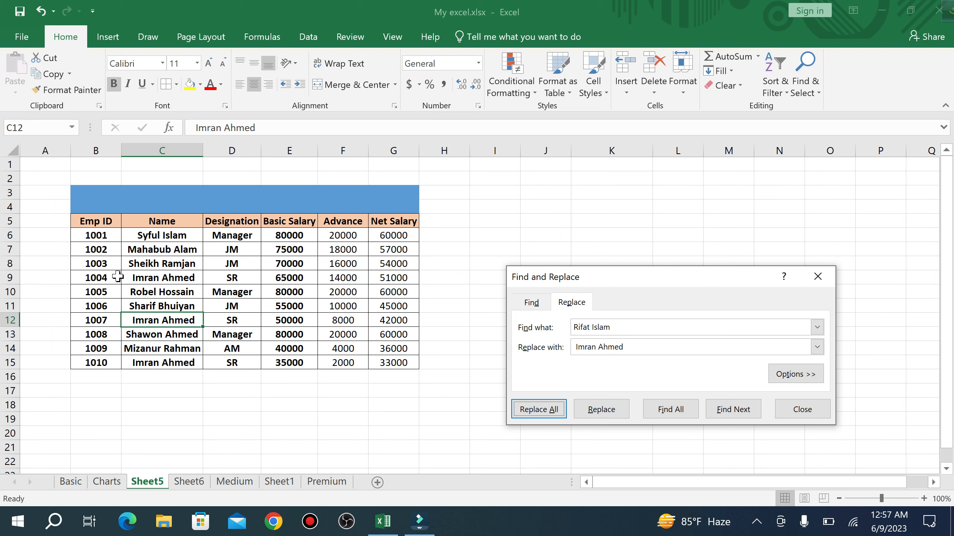
{"action": "left_click", "coordinate": [141, 276]}
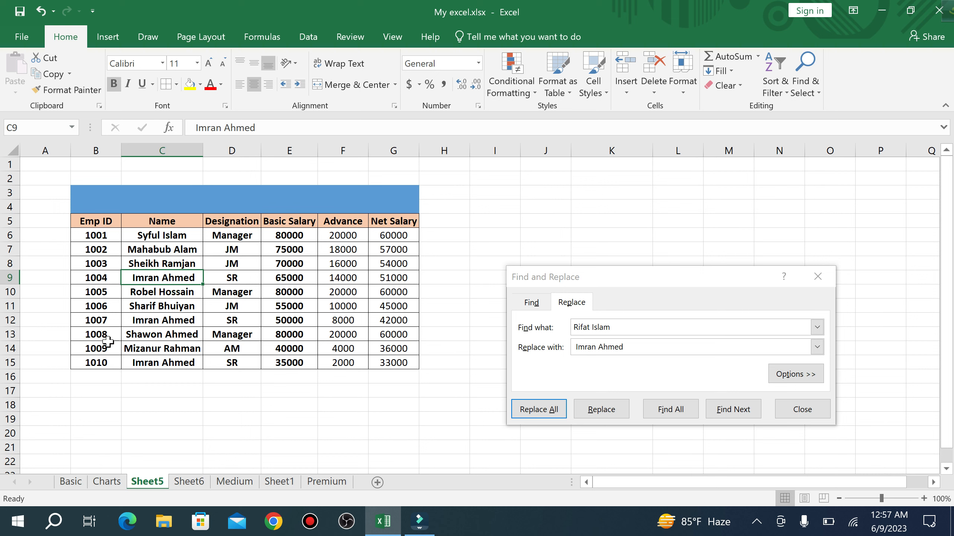
{"action": "left_click", "coordinate": [142, 321]}
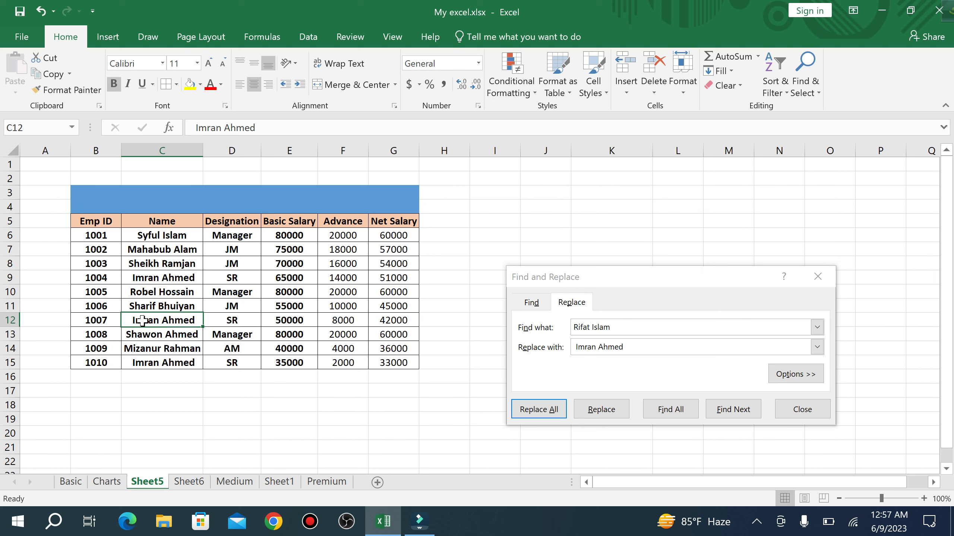
{"action": "left_click", "coordinate": [94, 363]}
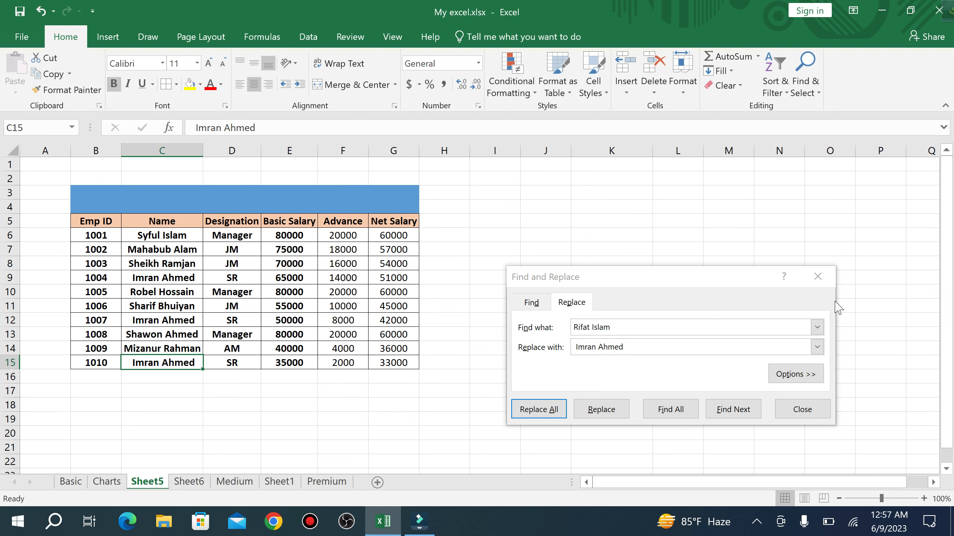
{"action": "left_click", "coordinate": [824, 275]}
{"action": "left_click", "coordinate": [824, 275]}
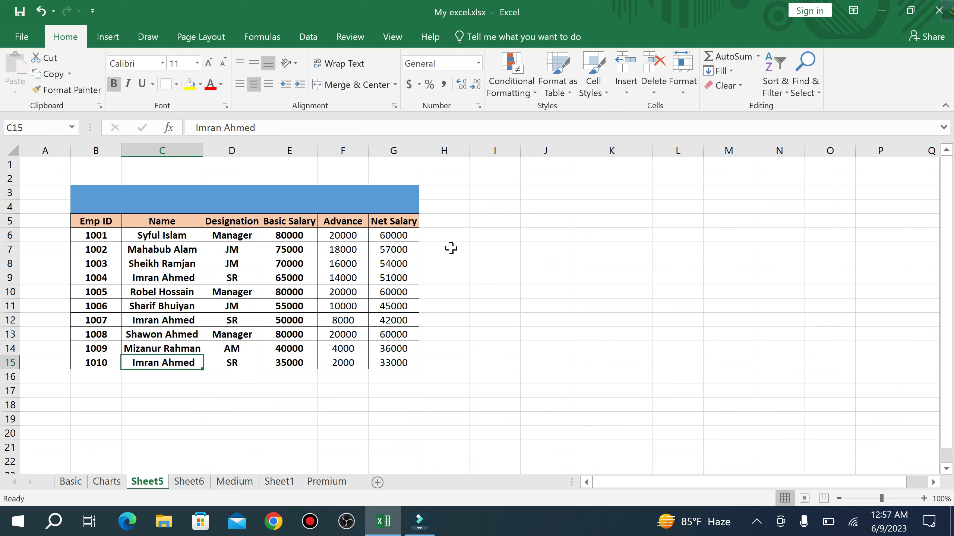
- Check the Net Salary formulas in G6 and G10 and E6's salary, then select the whole table
{"action": "left_click", "coordinate": [404, 235]}
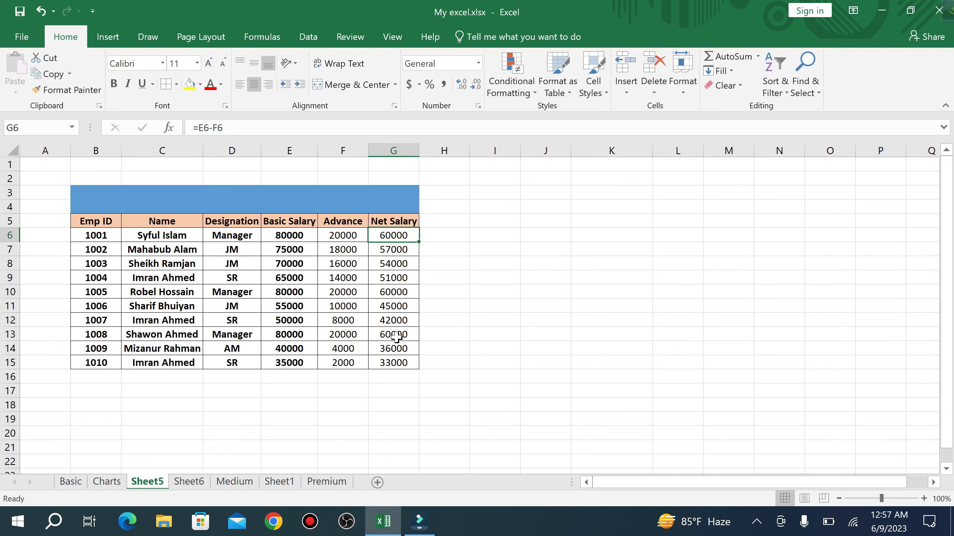
{"action": "left_click", "coordinate": [397, 295]}
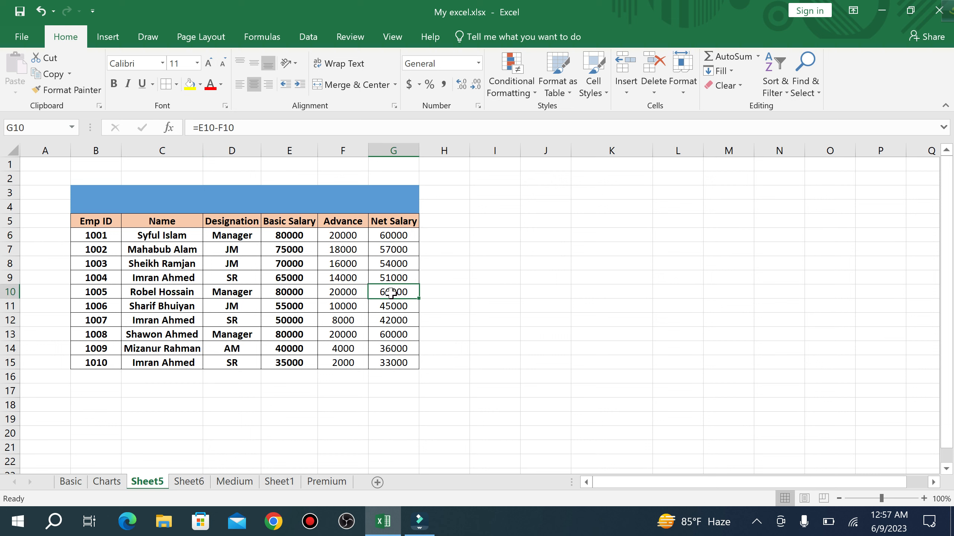
{"action": "left_click", "coordinate": [276, 234]}
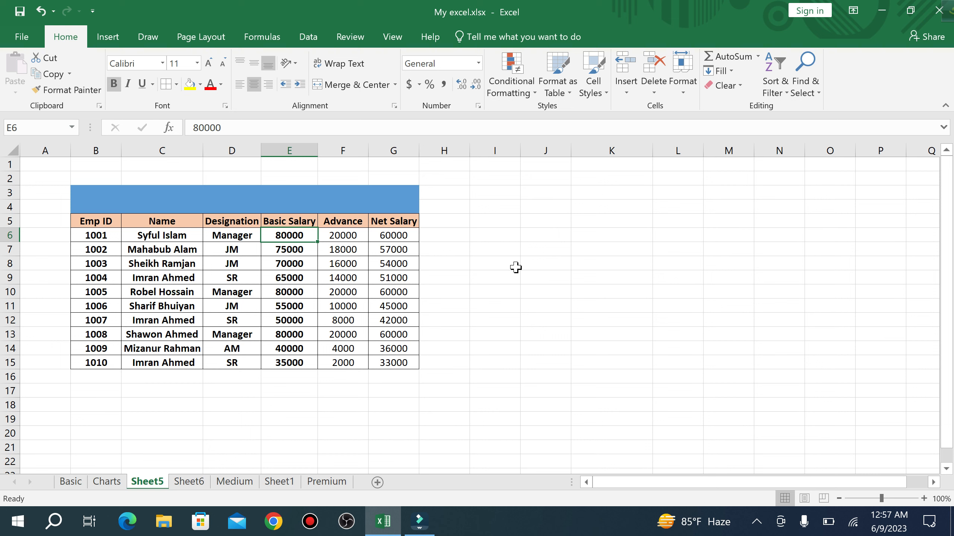
{"action": "left_click_drag", "start_coordinate": [169, 205], "coordinate": [340, 357]}
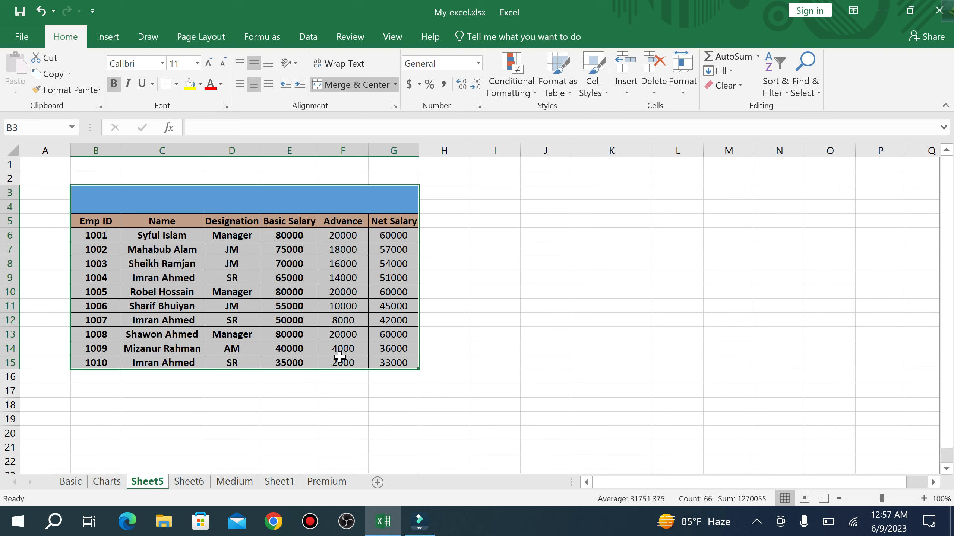
- Set the Find what text to 80000 in the Replace settings
{"action": "key", "text": "ctrl+h"}
{"action": "key", "text": "Tab"}
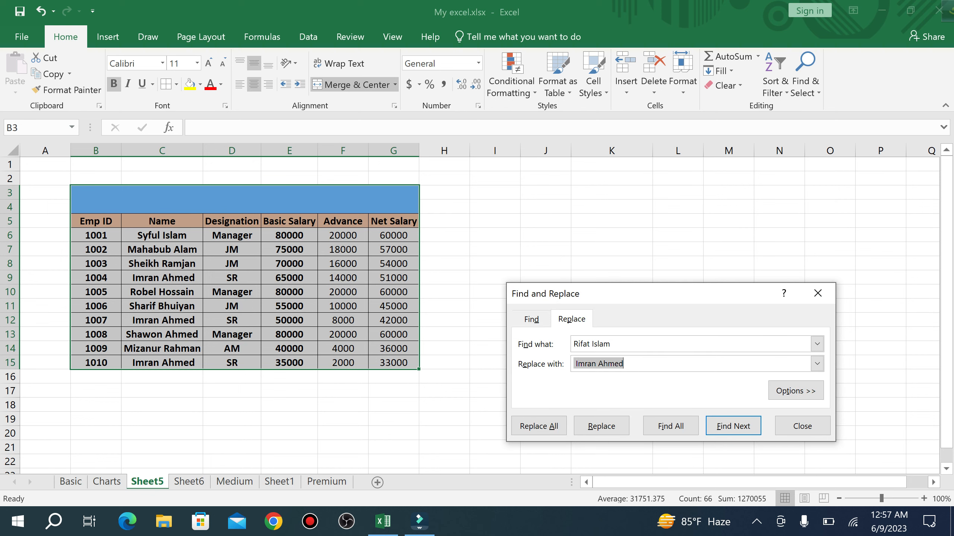
{"action": "double_click", "coordinate": [585, 346]}
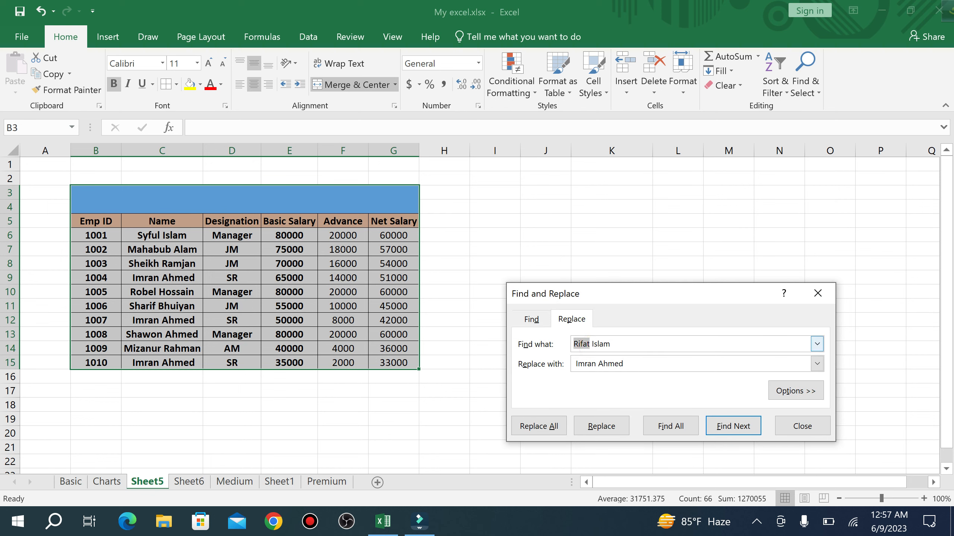
{"action": "left_click", "coordinate": [612, 344]}
{"action": "left_click_drag", "start_coordinate": [610, 344], "coordinate": [573, 344]}
{"action": "type", "text": "80000"}
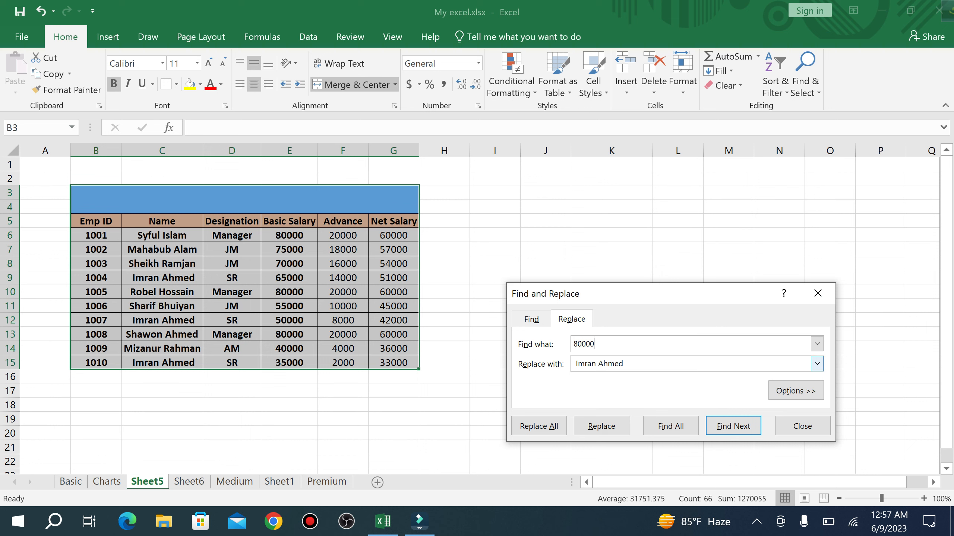
- Replace every 80000 basic salary with 120000 and dismiss the 3-replacements confirmation
{"action": "double_click", "coordinate": [616, 363]}
{"action": "key", "text": "BackSpace"}
{"action": "key", "text": "BackSpace"}
{"action": "key", "text": "BackSpace"}
{"action": "key", "text": "BackSpace"}
{"action": "key", "text": "BackSpace"}
{"action": "key", "text": "BackSpace"}
{"action": "key", "text": "BackSpace"}
{"action": "type", "text": "120000"}
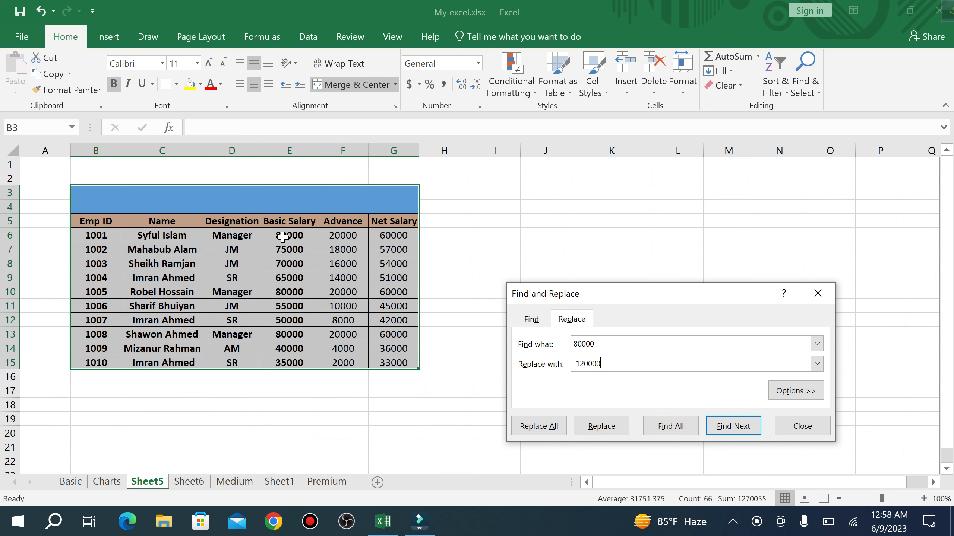
{"action": "left_click", "coordinate": [575, 343]}
{"action": "left_click", "coordinate": [593, 344]}
{"action": "left_click", "coordinate": [542, 429]}
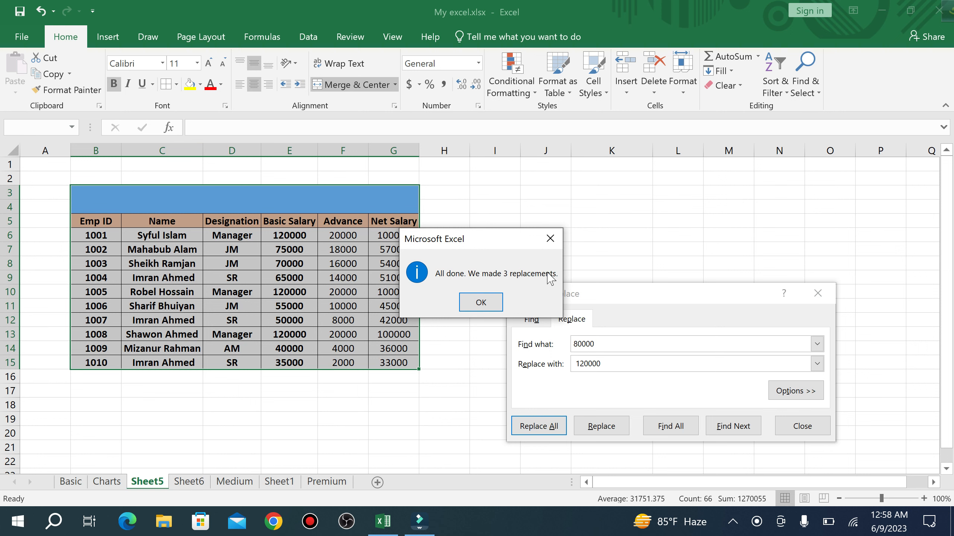
{"action": "left_click", "coordinate": [479, 305]}
{"action": "left_click", "coordinate": [289, 235]}
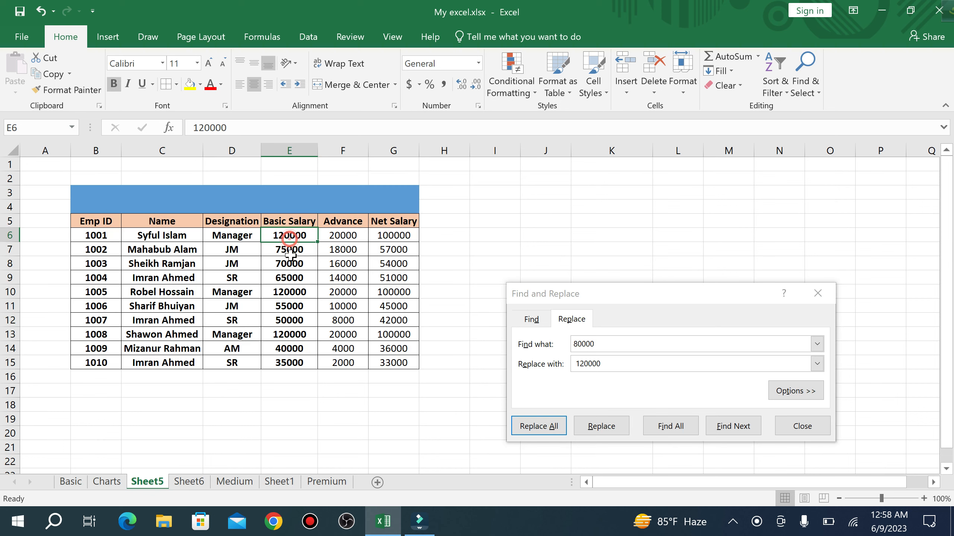
{"action": "left_click", "coordinate": [295, 290]}
{"action": "left_click", "coordinate": [287, 336]}
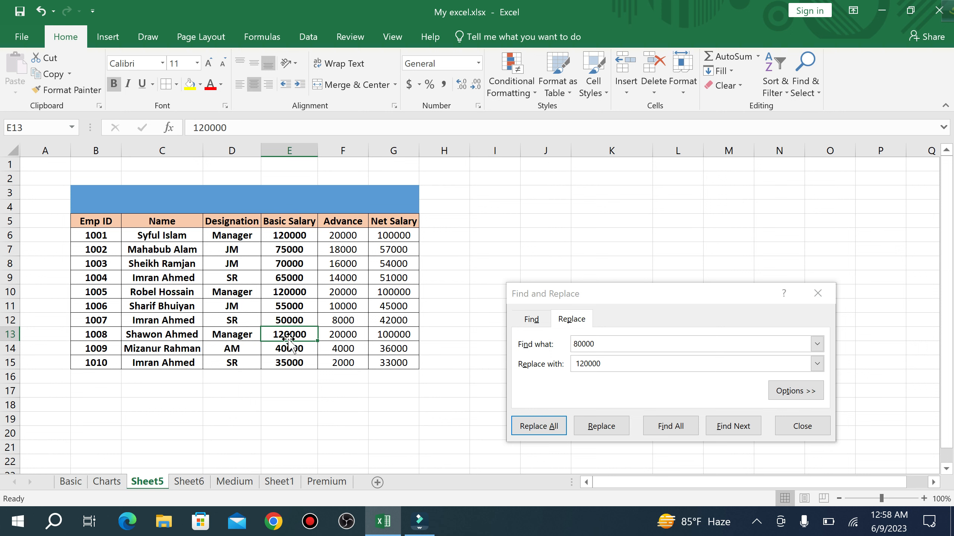
{"action": "left_click", "coordinate": [817, 300]}
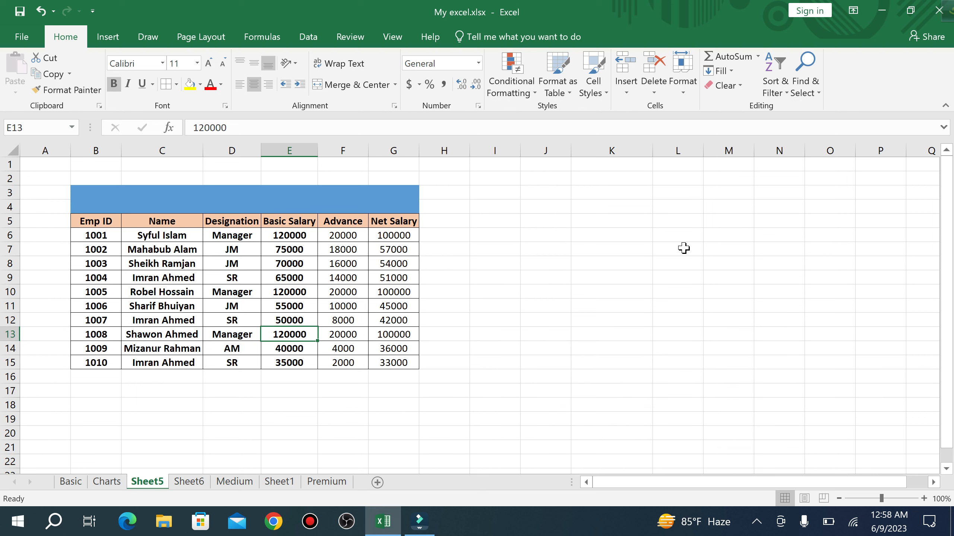
{"action": "left_click", "coordinate": [536, 96]}
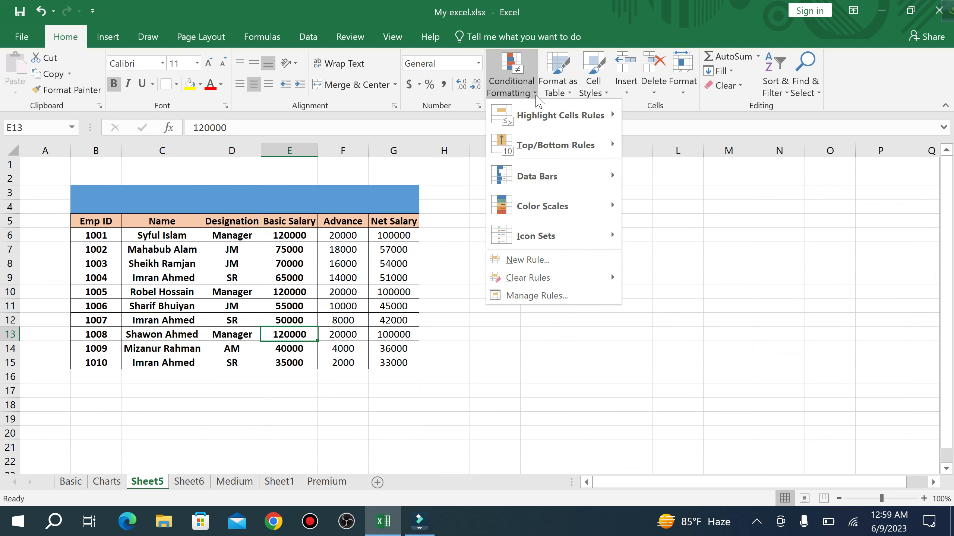
{"action": "mouse_move", "coordinate": [538, 118]}
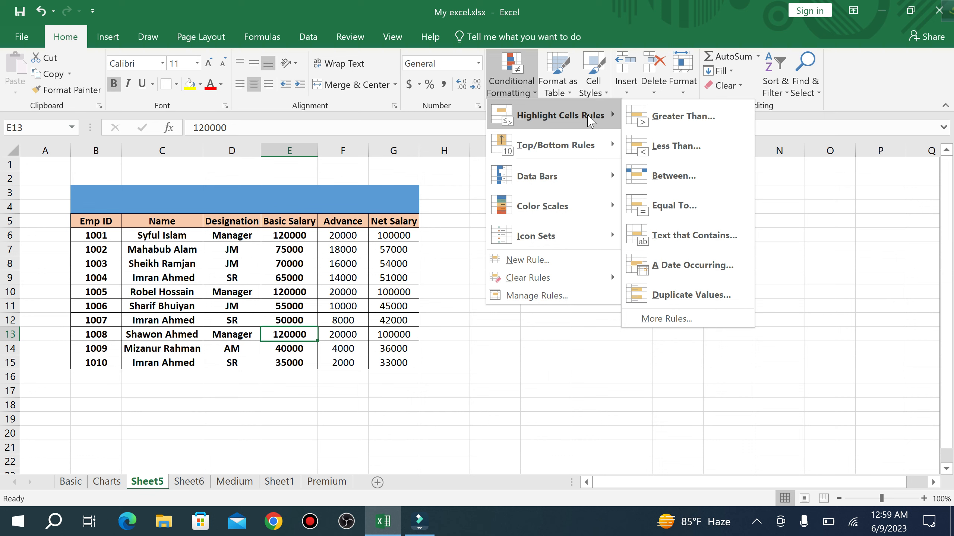
{"action": "mouse_move", "coordinate": [565, 182]}
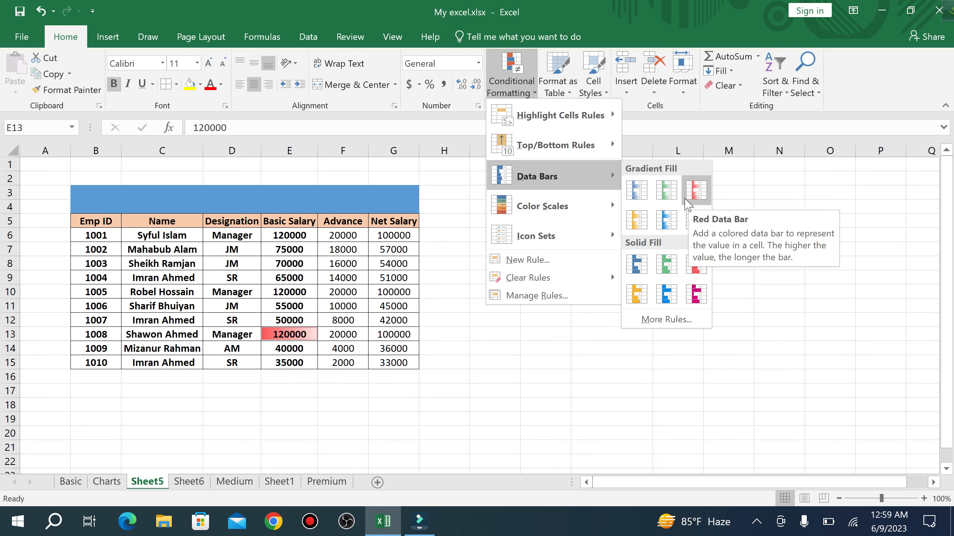
{"action": "left_click", "coordinate": [487, 354]}
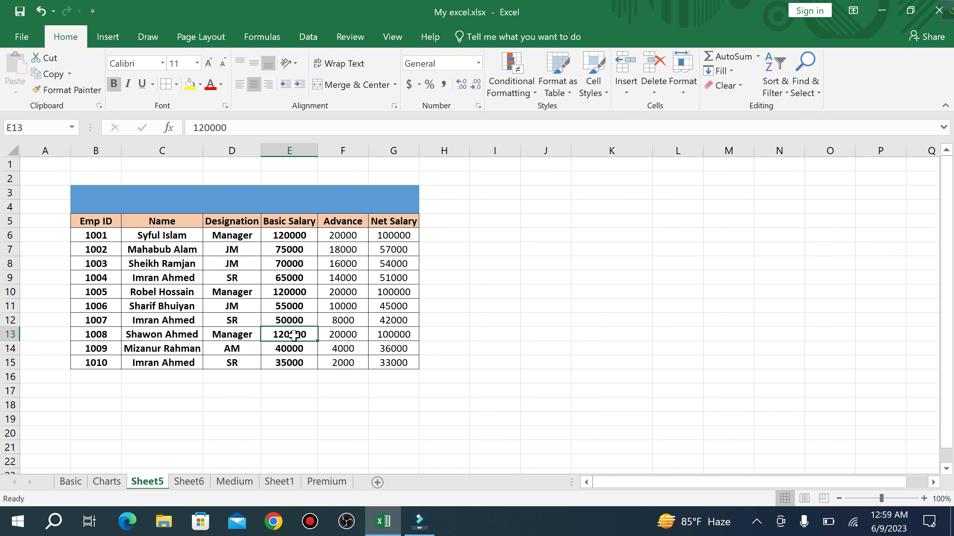
- Select B3:G15 and open the Data Bars custom rule dialog, then close it unchanged
{"action": "left_click_drag", "start_coordinate": [78, 202], "coordinate": [394, 360]}
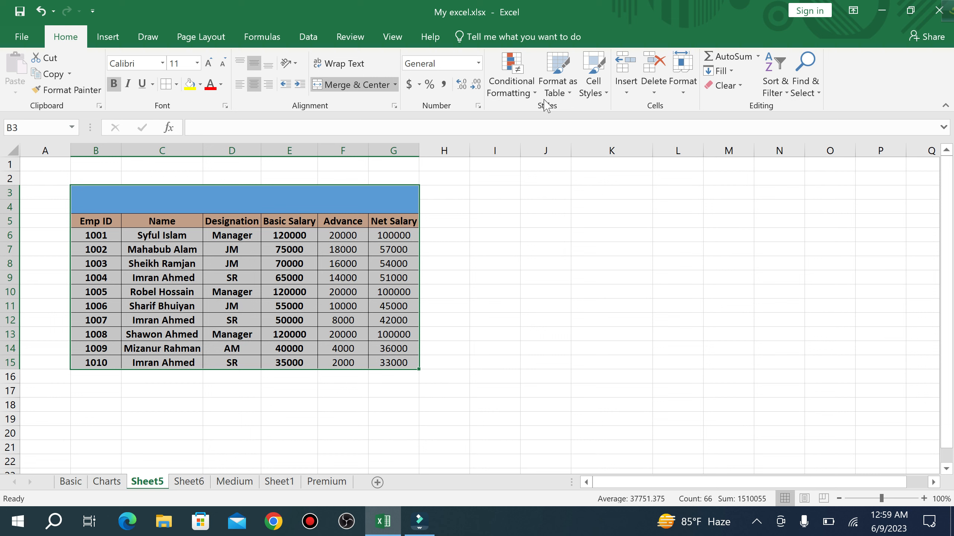
{"action": "left_click", "coordinate": [534, 91]}
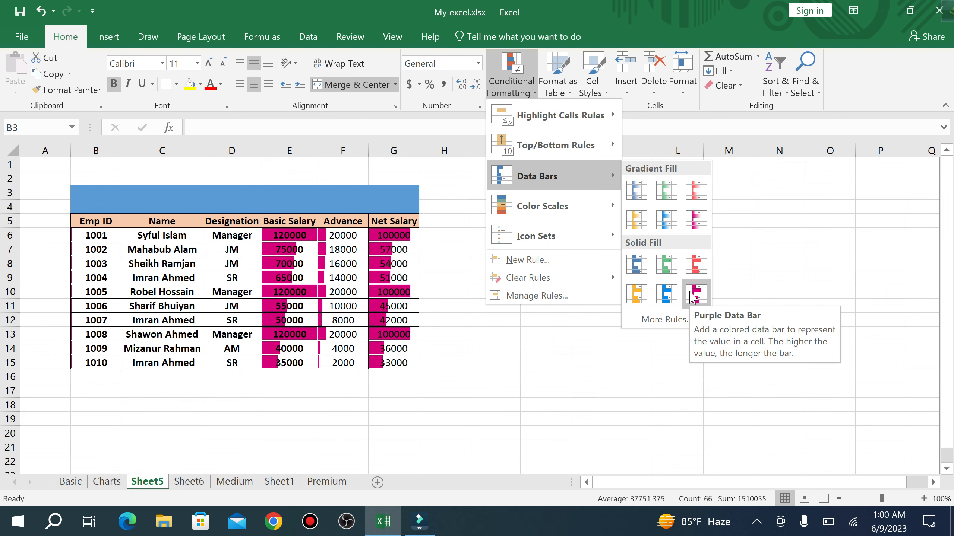
{"action": "left_click", "coordinate": [665, 320]}
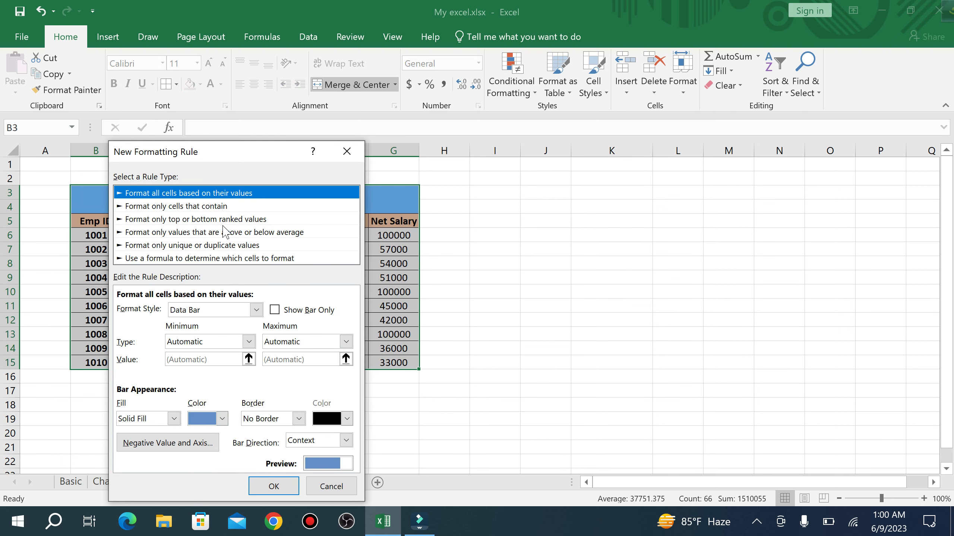
{"action": "left_click", "coordinate": [351, 144]}
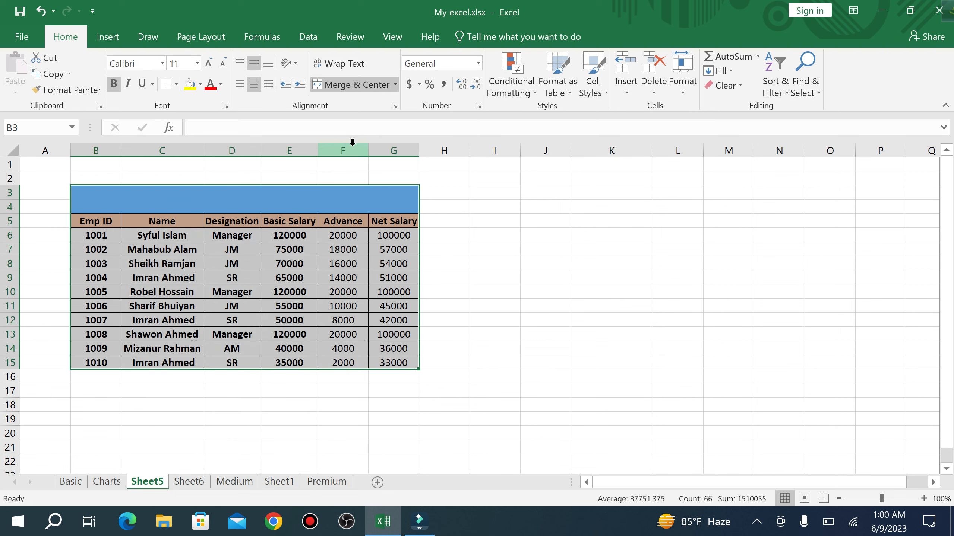
- Add a Greater Than 90000 rule with Green Fill with Dark Green Text to the table
{"action": "left_click", "coordinate": [531, 93]}
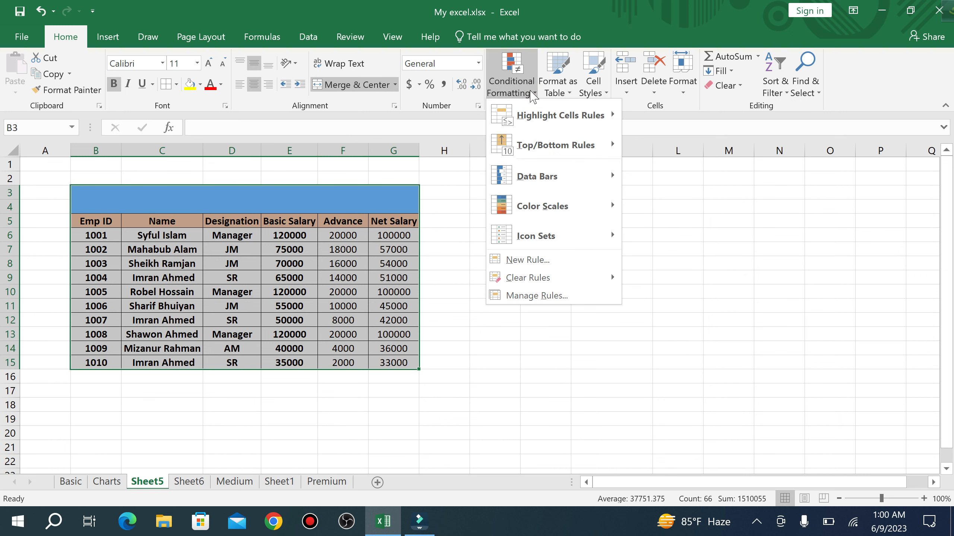
{"action": "mouse_move", "coordinate": [571, 120]}
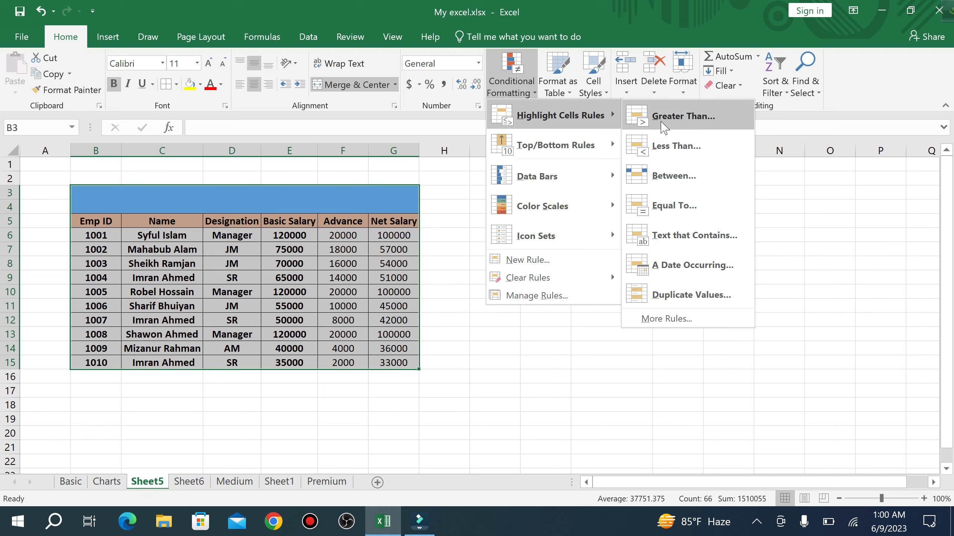
{"action": "left_click", "coordinate": [663, 125]}
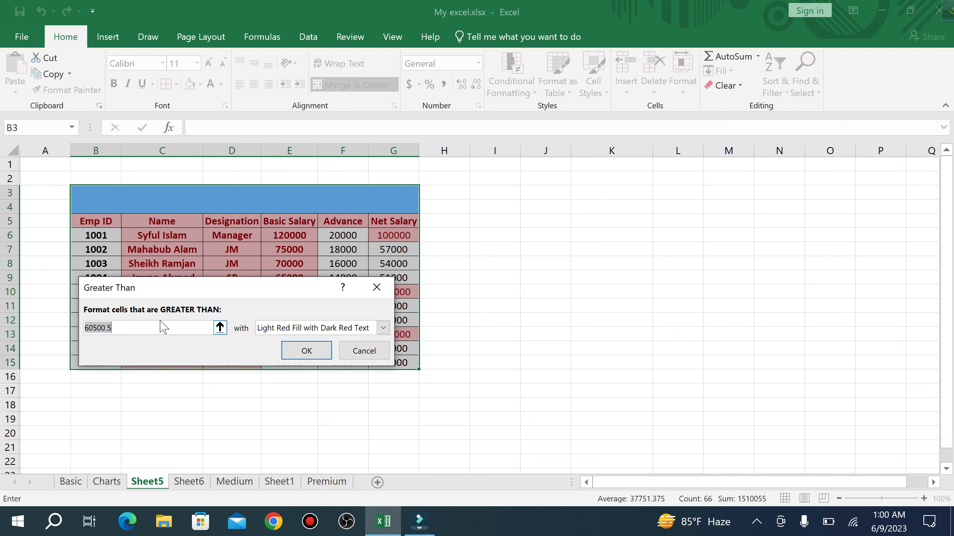
{"action": "key", "text": "BackSpace"}
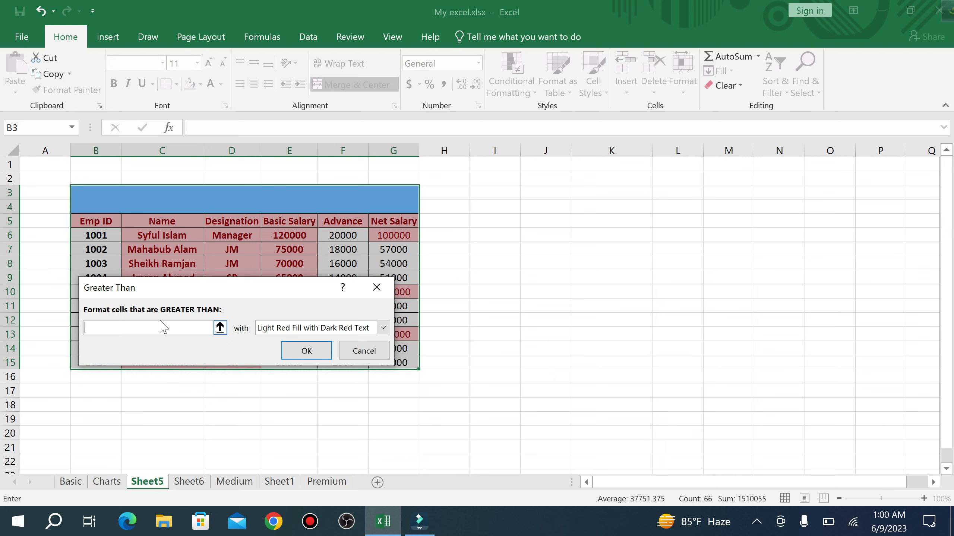
{"action": "type", "text": "900000"}
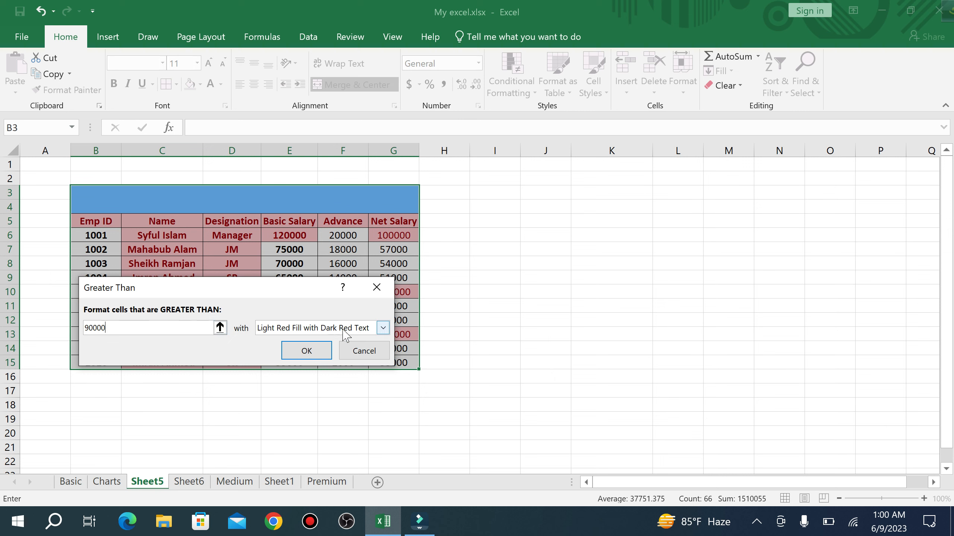
{"action": "left_click", "coordinate": [383, 328]}
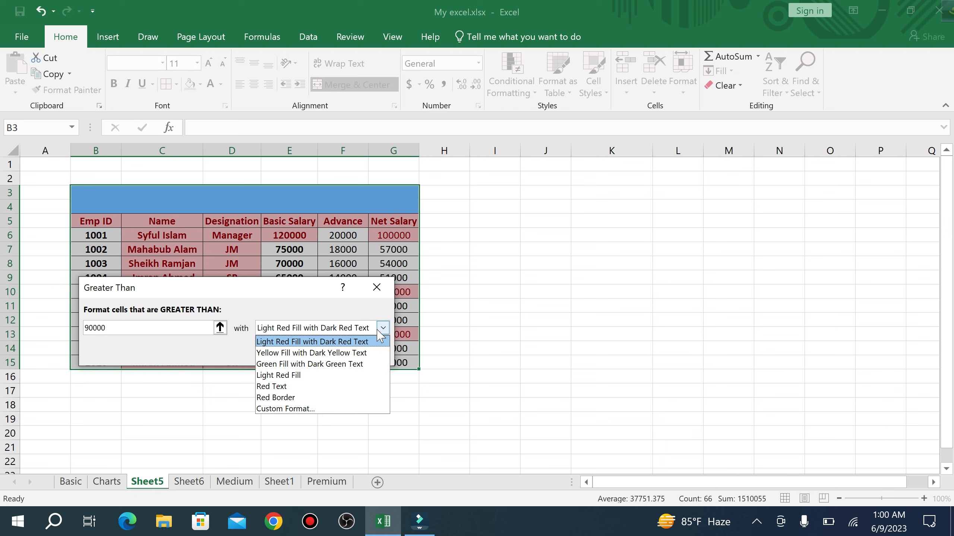
{"action": "left_click", "coordinate": [312, 364]}
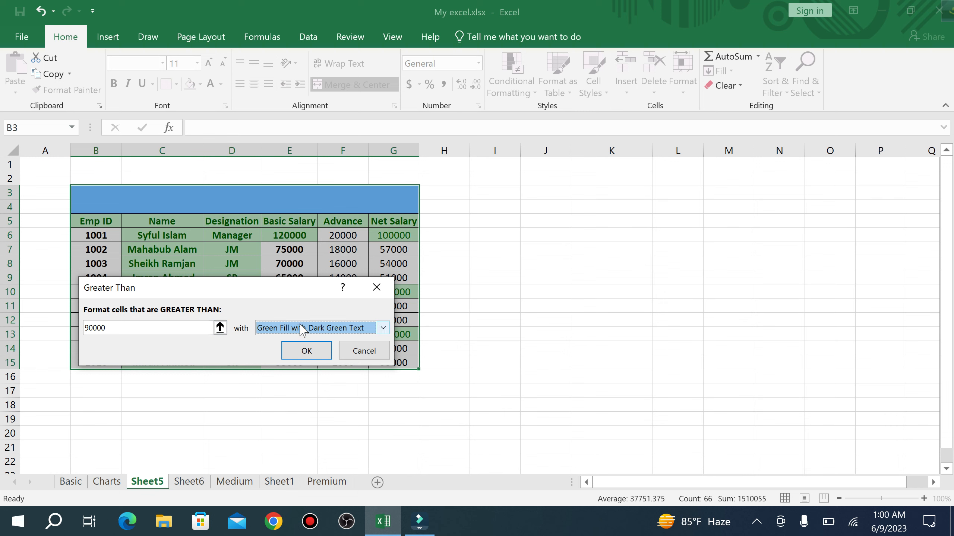
{"action": "left_click", "coordinate": [319, 351]}
{"action": "left_click", "coordinate": [524, 274]}
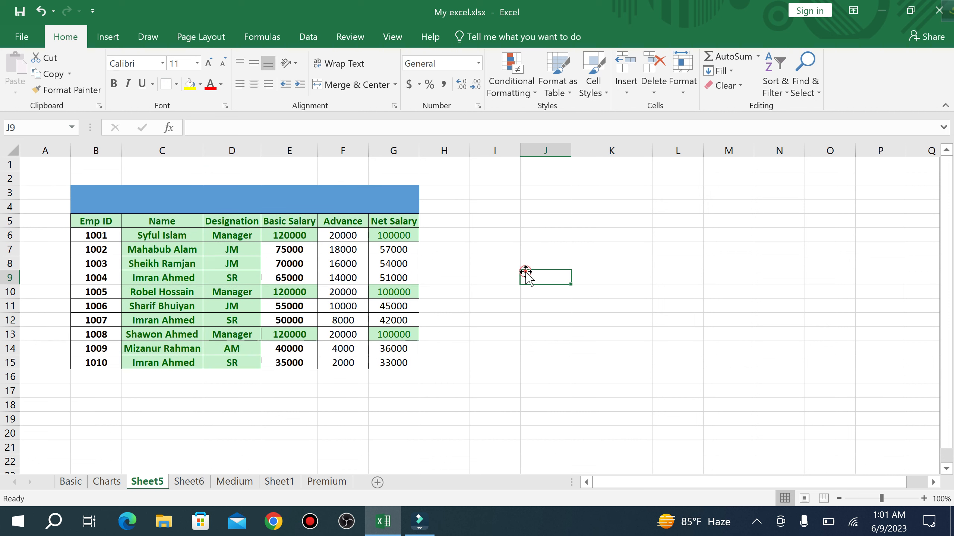
- Inspect the green-highlighted salary and name cells, then undo the greater-than 90000 rule
{"action": "left_click", "coordinate": [295, 238]}
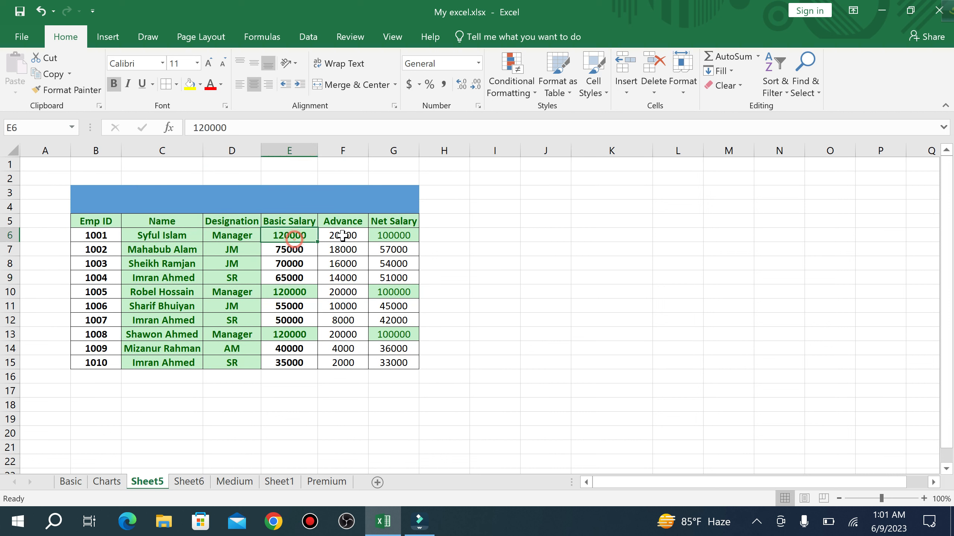
{"action": "left_click", "coordinate": [396, 241]}
{"action": "left_click", "coordinate": [401, 292]}
{"action": "left_click", "coordinate": [311, 296]}
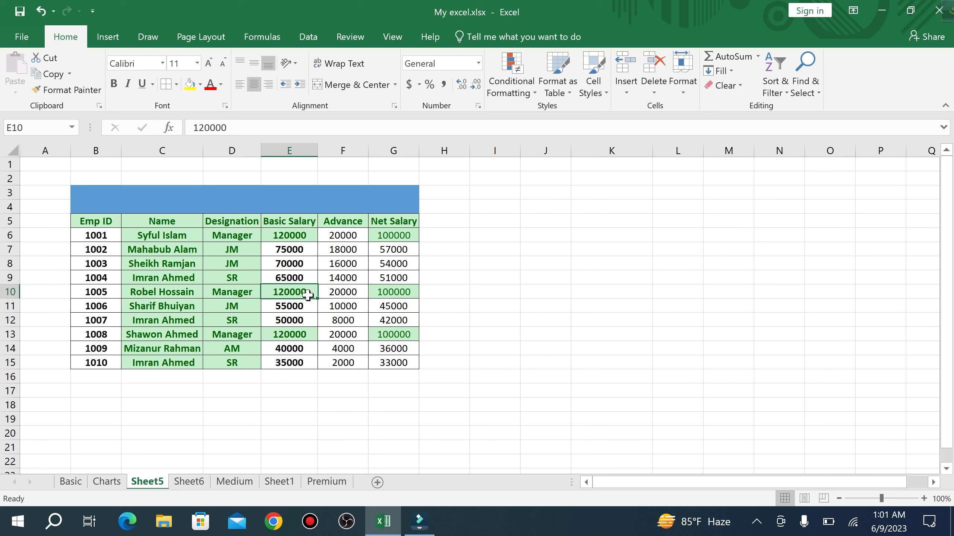
{"action": "left_click", "coordinate": [161, 222]}
{"action": "left_click", "coordinate": [160, 289]}
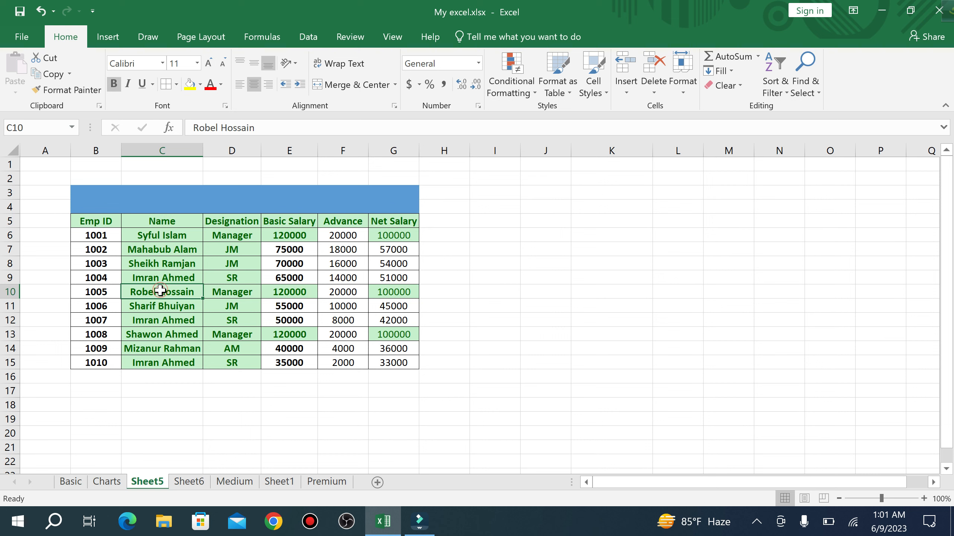
{"action": "left_click", "coordinate": [150, 340]}
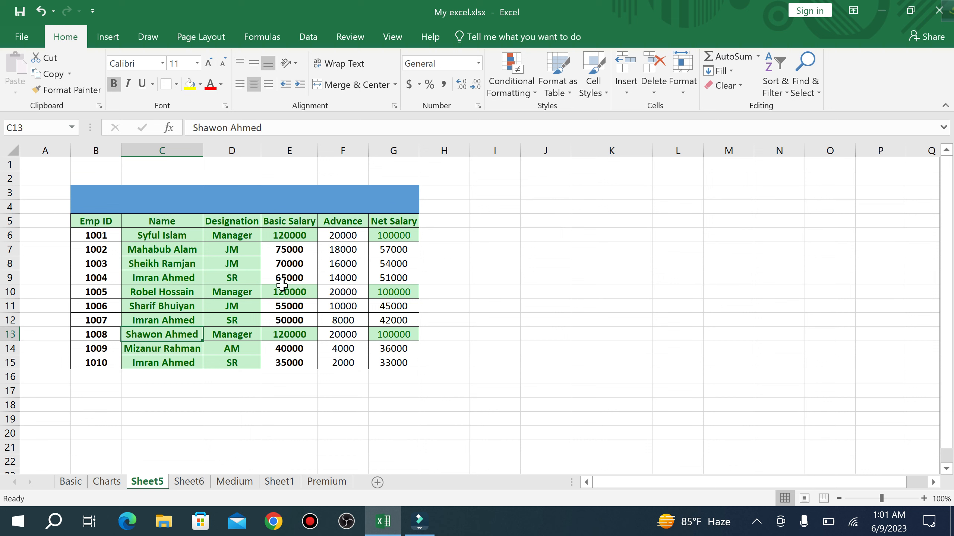
{"action": "left_click", "coordinate": [328, 236]}
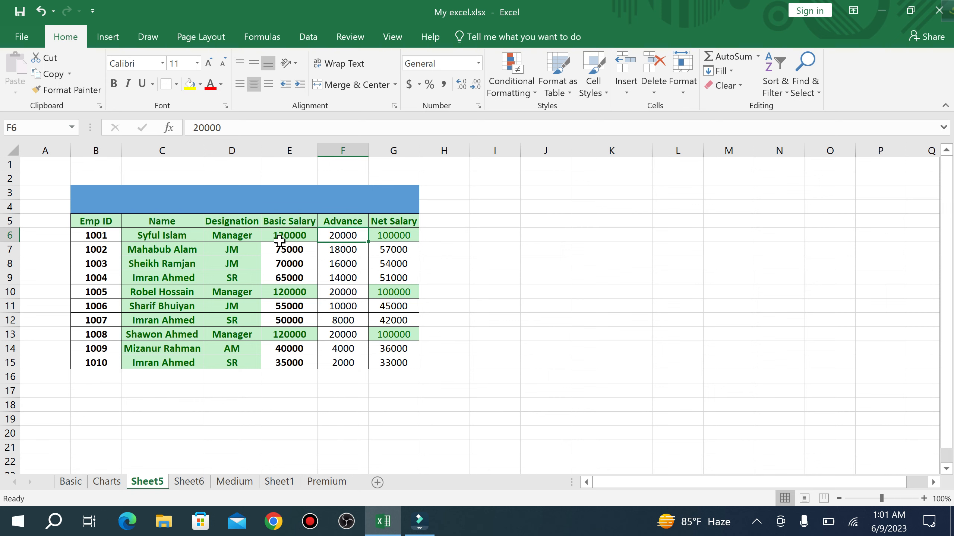
{"action": "key", "text": "ctrl+z"}
{"action": "left_click", "coordinate": [499, 267]}
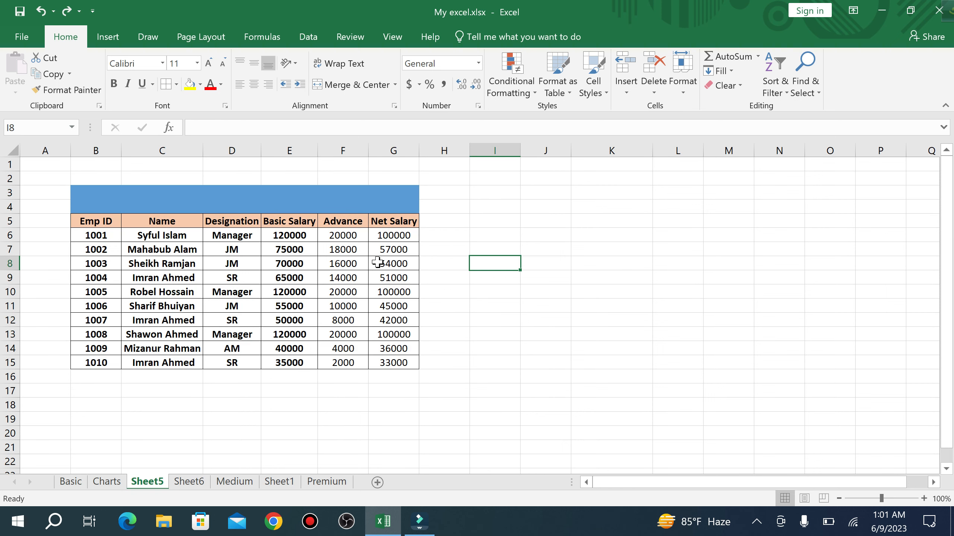
{"action": "left_click", "coordinate": [533, 90]}
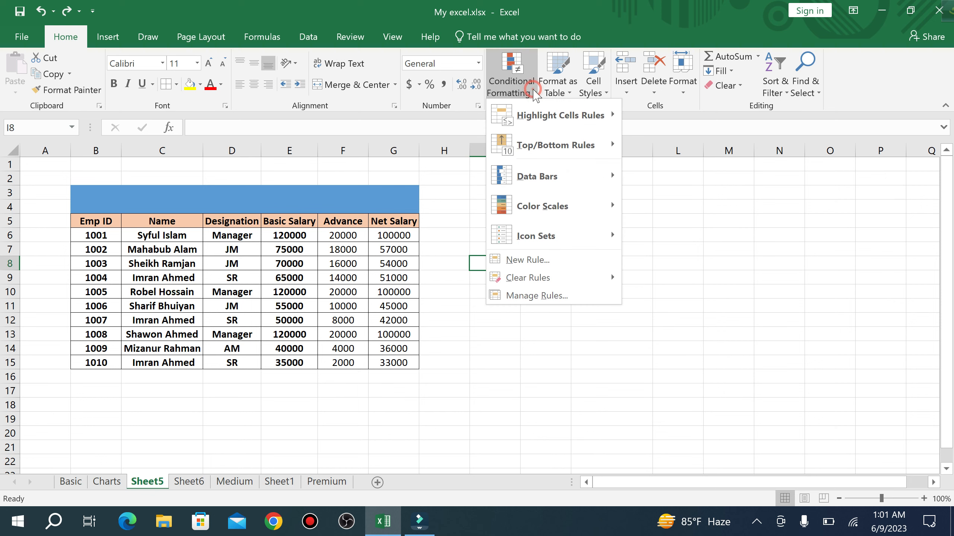
{"action": "mouse_move", "coordinate": [560, 115]}
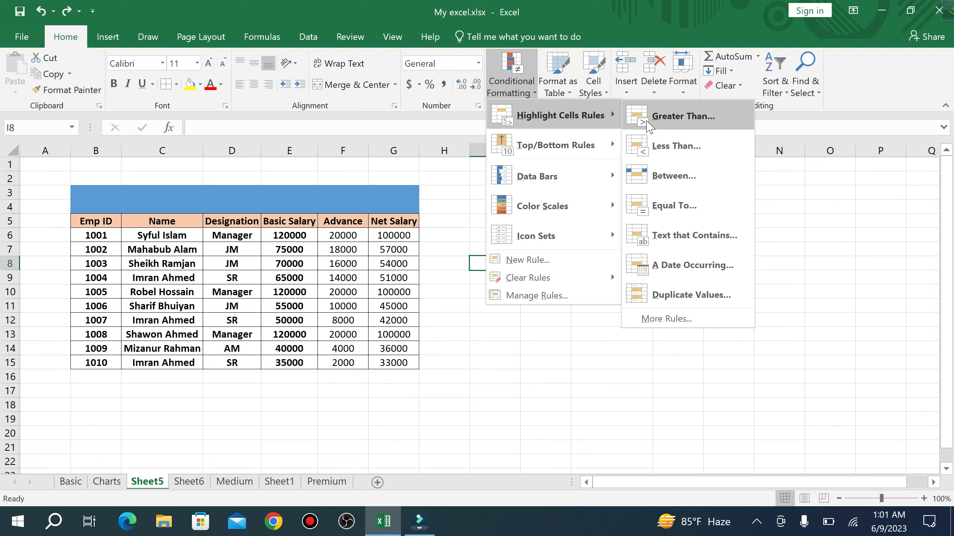
{"action": "left_click", "coordinate": [646, 125]}
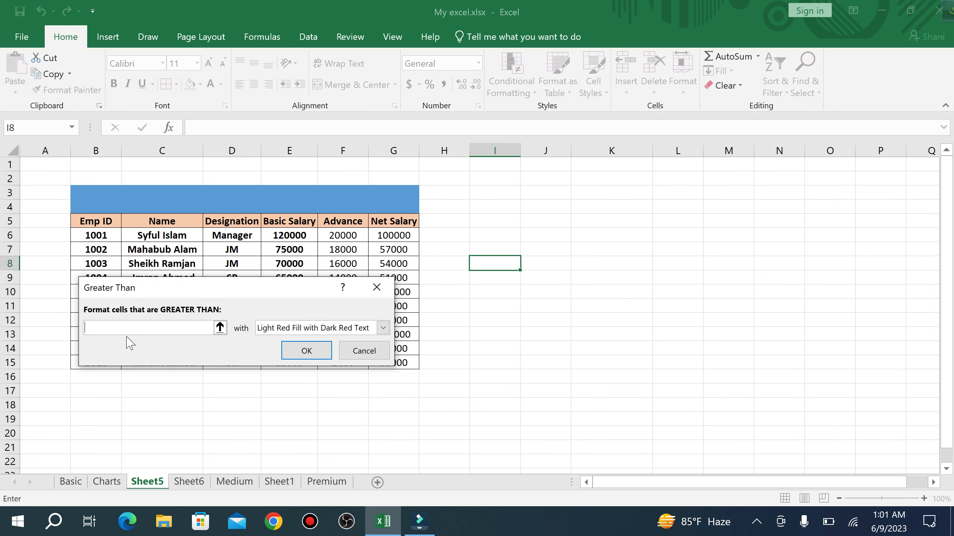
{"action": "type", "text": "90000"}
{"action": "left_click", "coordinate": [383, 328]}
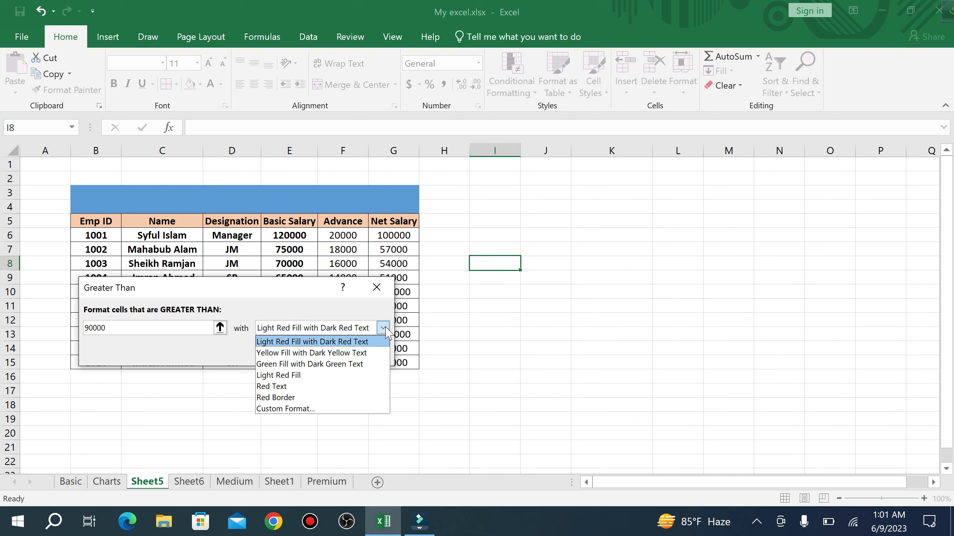
{"action": "left_click", "coordinate": [318, 364]}
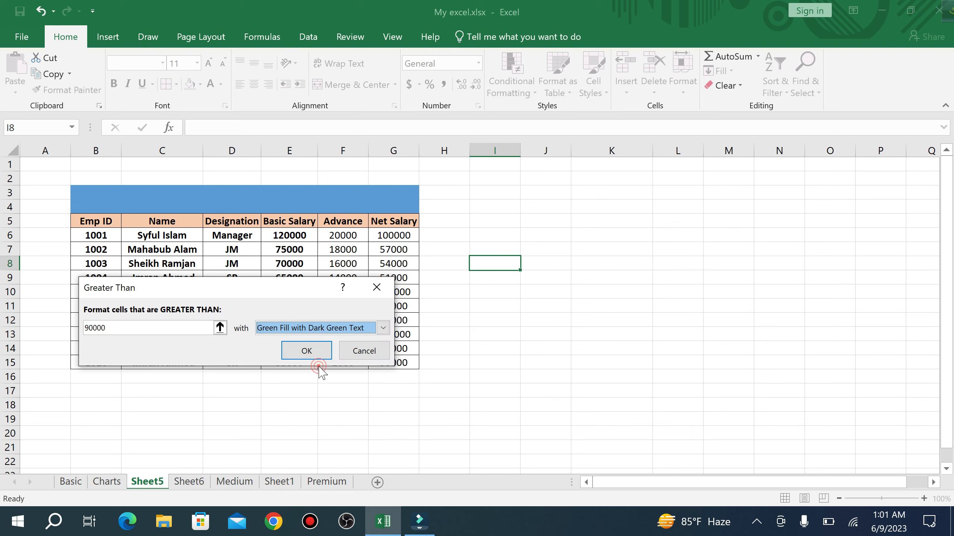
{"action": "left_click", "coordinate": [314, 351]}
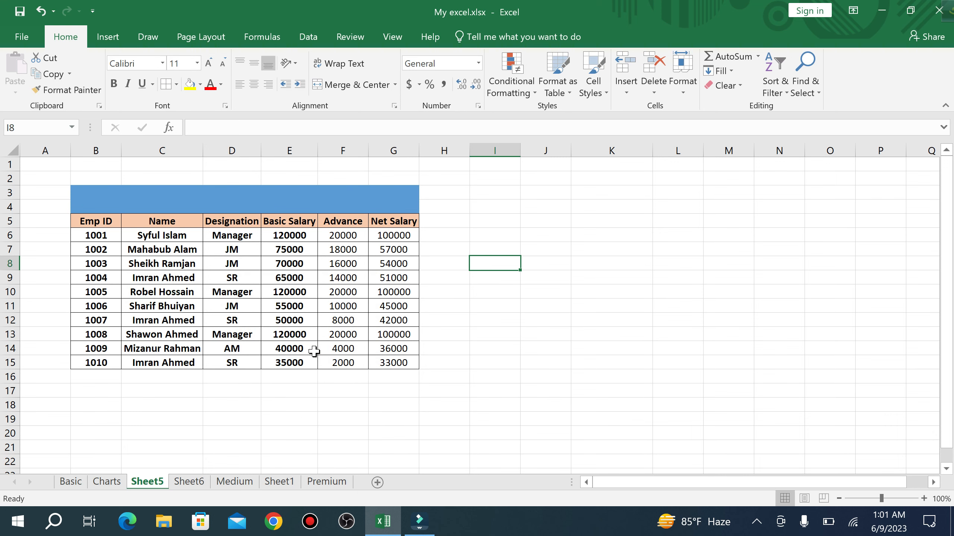
{"action": "left_click", "coordinate": [478, 338]}
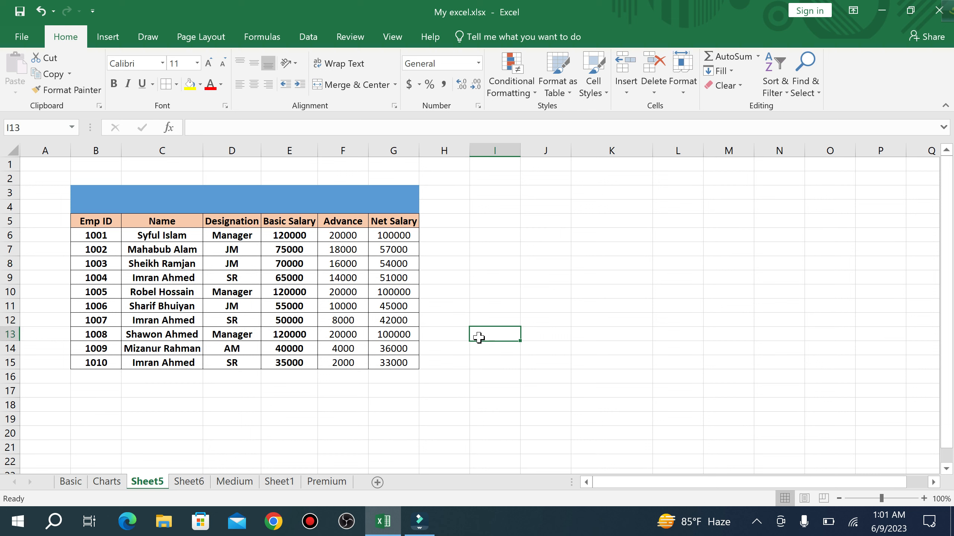
- Highlight E6:G15 values greater than 90000 with Green Fill with Dark Green Text
{"action": "left_click_drag", "start_coordinate": [288, 231], "coordinate": [405, 365]}
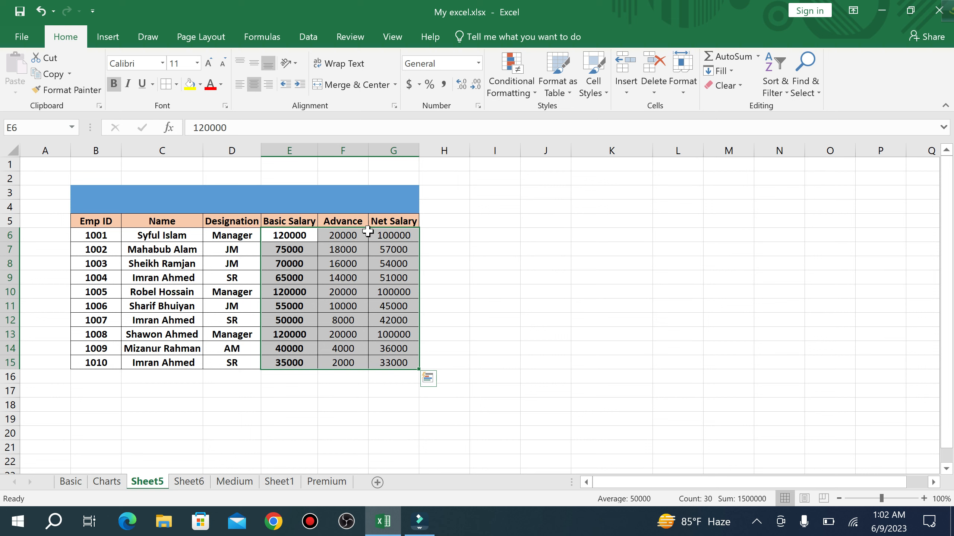
{"action": "left_click", "coordinate": [533, 94]}
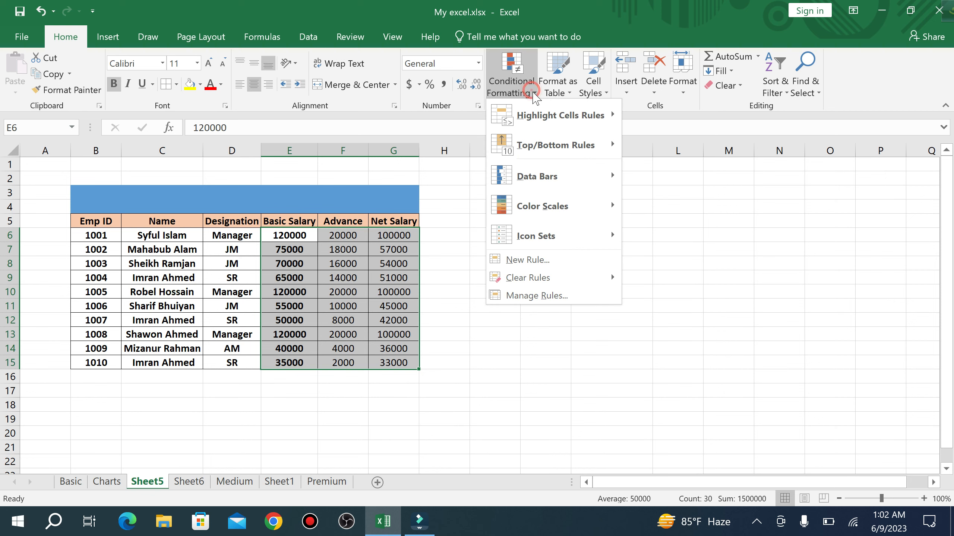
{"action": "mouse_move", "coordinate": [548, 115]}
{"action": "left_click", "coordinate": [683, 117]}
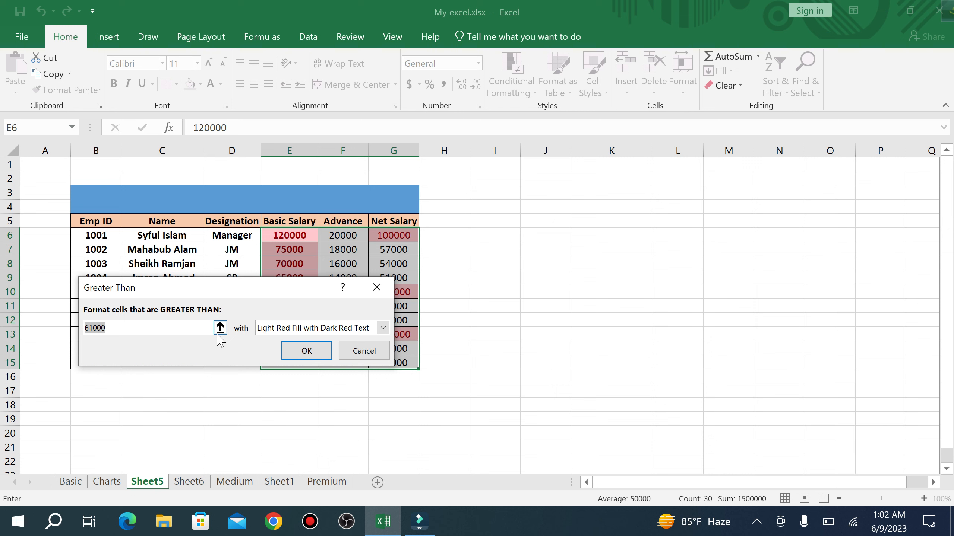
{"action": "type", "text": "900000"}
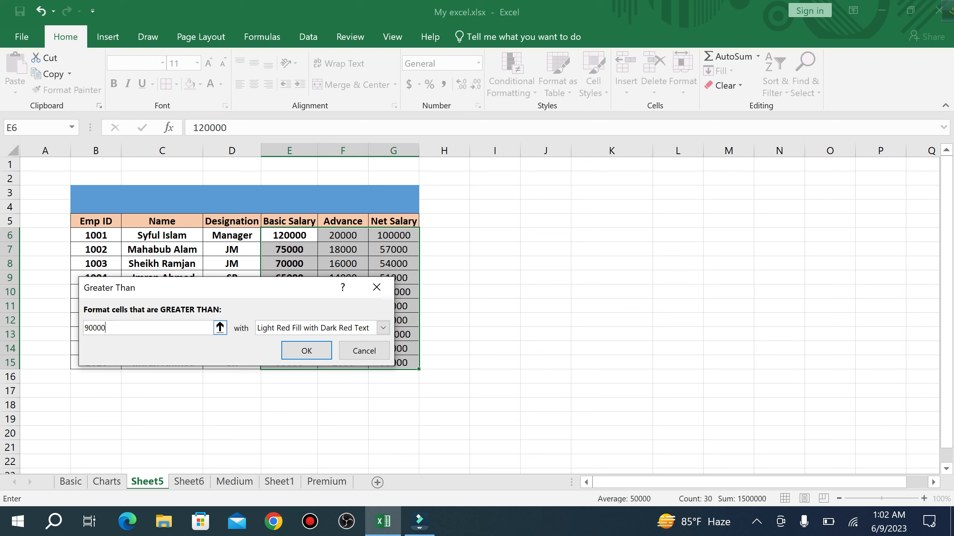
{"action": "left_click", "coordinate": [383, 327]}
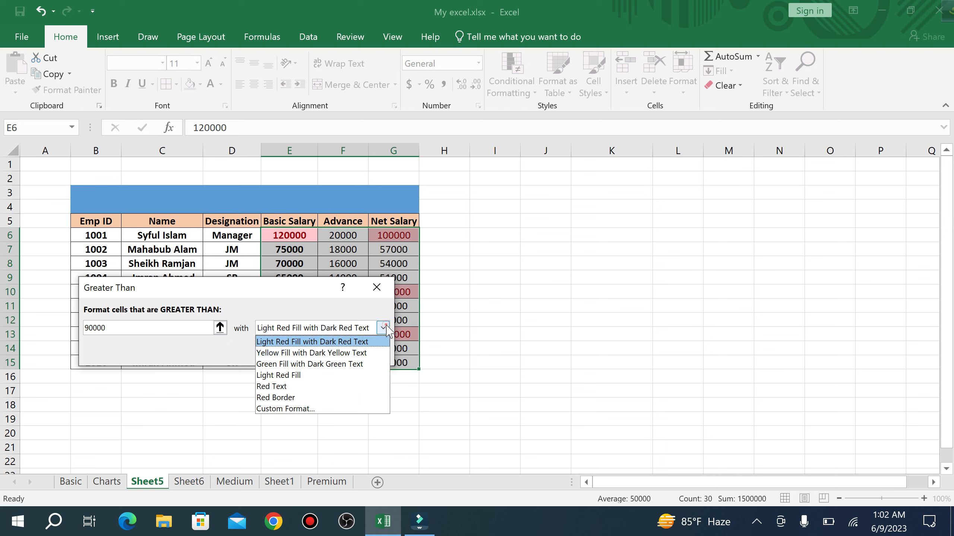
{"action": "left_click", "coordinate": [323, 364]}
{"action": "left_click", "coordinate": [306, 353]}
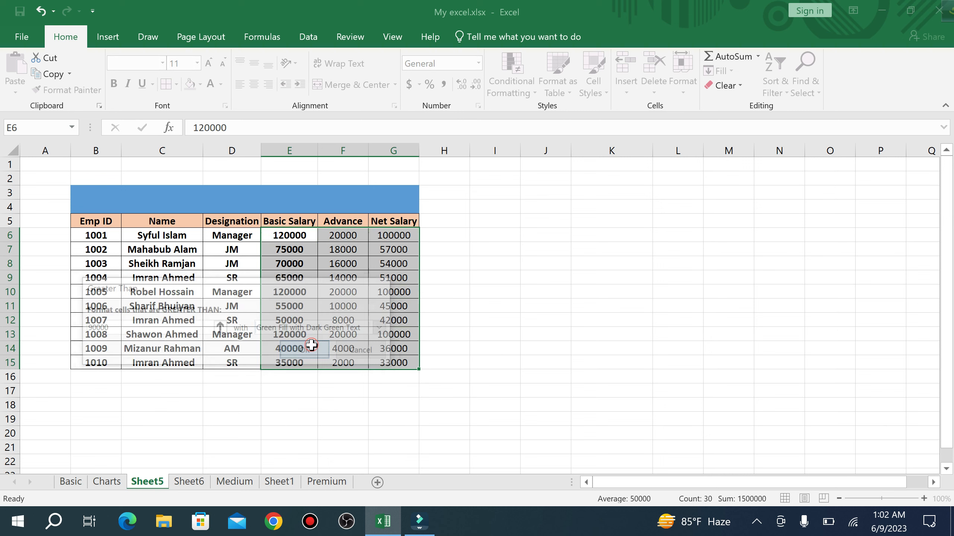
- Review the green highlights on the Basic Salary and Net Salary values in rows 6, 10 and 13
{"action": "left_click", "coordinate": [541, 298]}
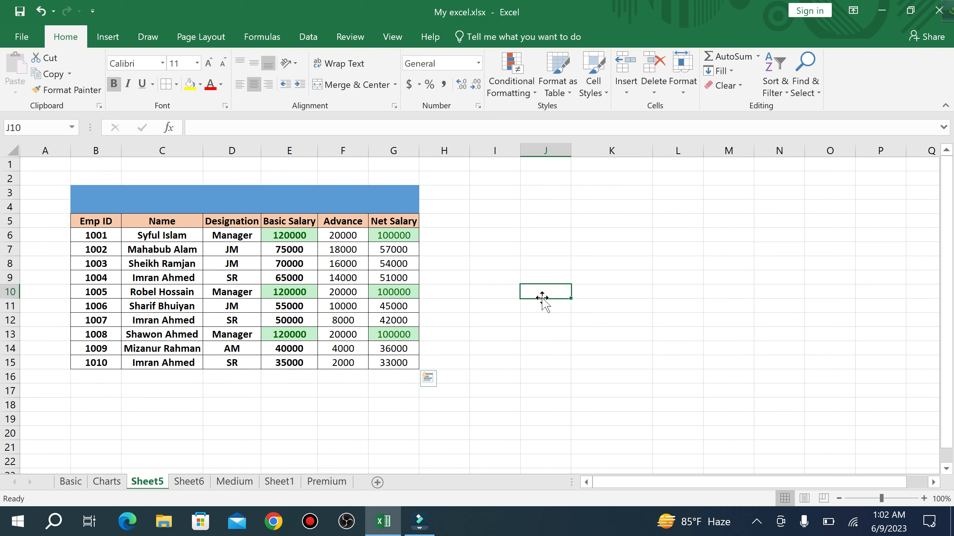
{"action": "left_click", "coordinate": [393, 235]}
{"action": "left_click", "coordinate": [395, 293]}
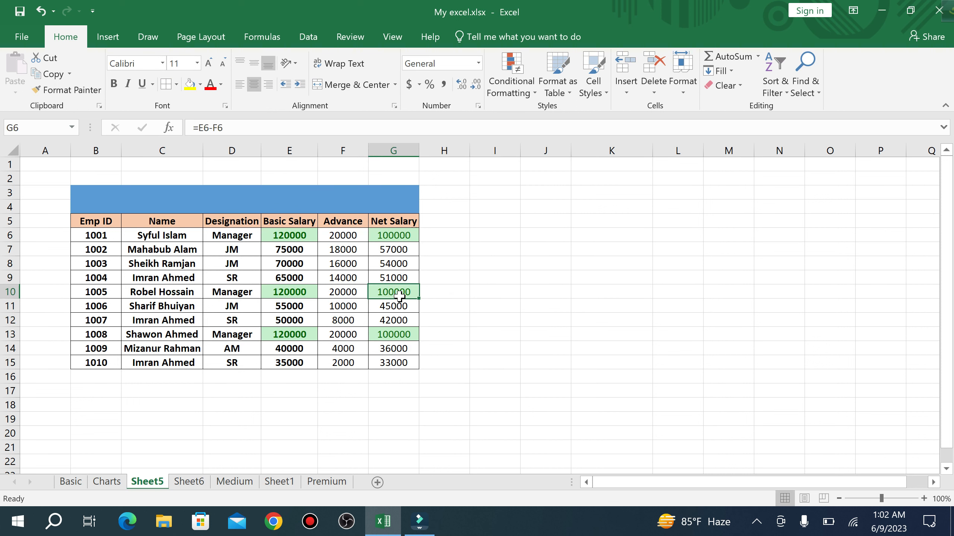
{"action": "left_click", "coordinate": [392, 336]}
{"action": "left_click", "coordinate": [295, 336]}
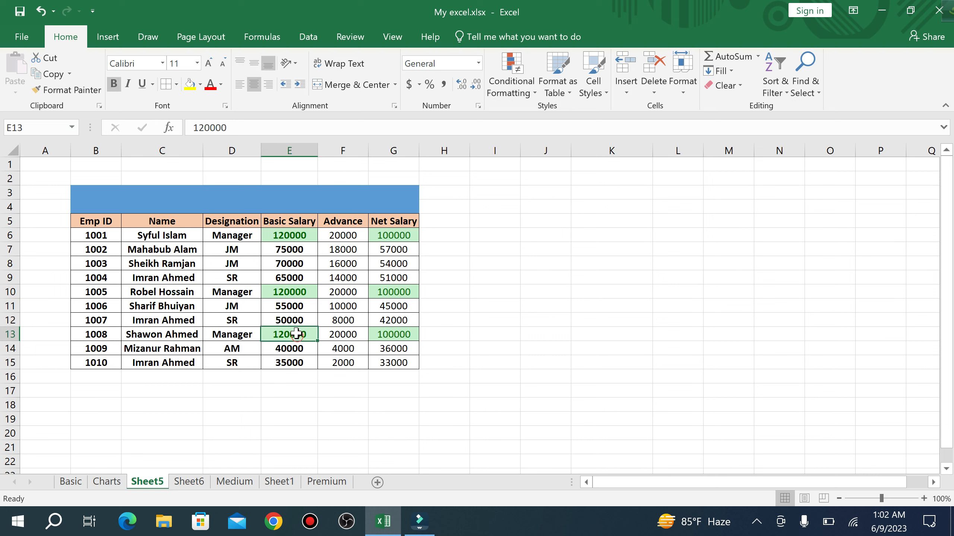
{"action": "left_click", "coordinate": [293, 295]}
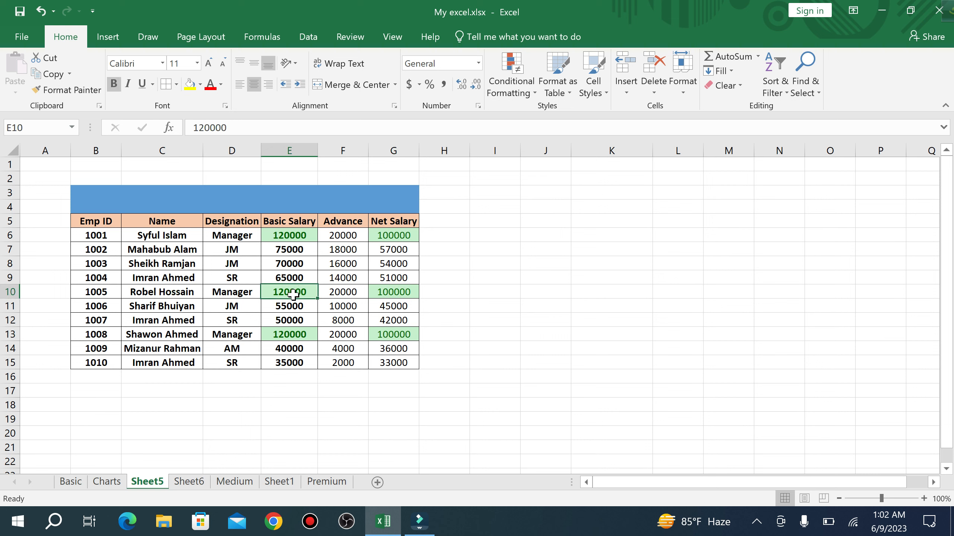
{"action": "left_click", "coordinate": [295, 235]}
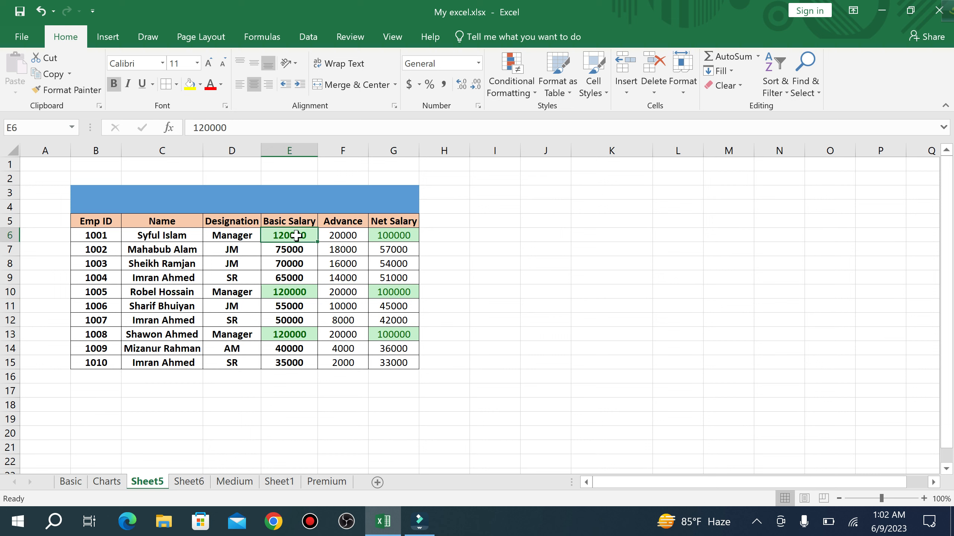
- Add a Less Than 15000 rule to E6:G15 with Light Red Fill with Dark Red Text
{"action": "left_click_drag", "start_coordinate": [296, 236], "coordinate": [408, 356]}
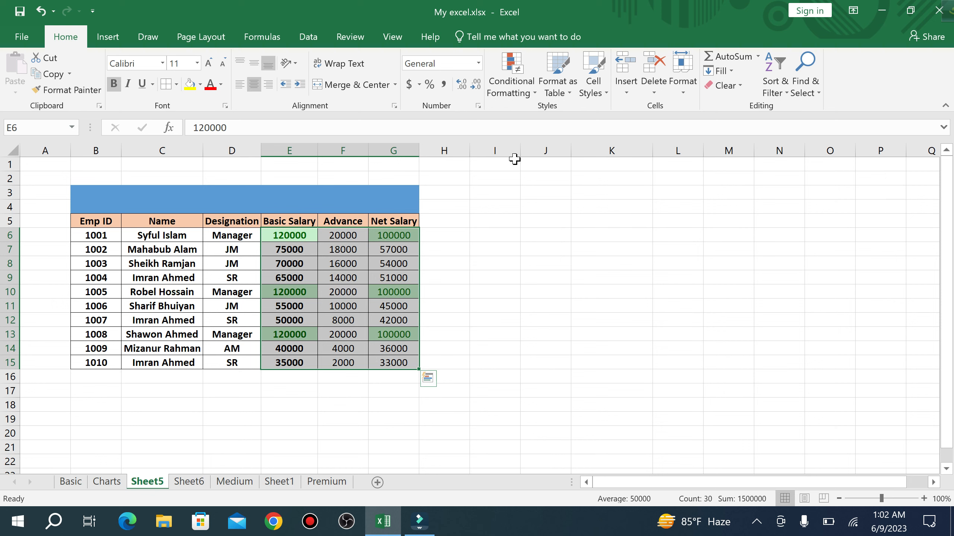
{"action": "left_click", "coordinate": [537, 94]}
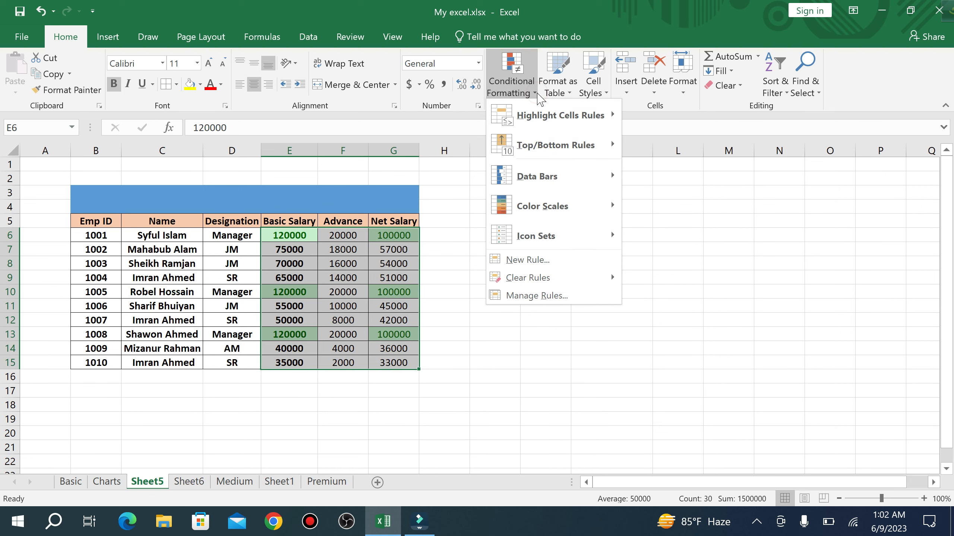
{"action": "mouse_move", "coordinate": [582, 115]}
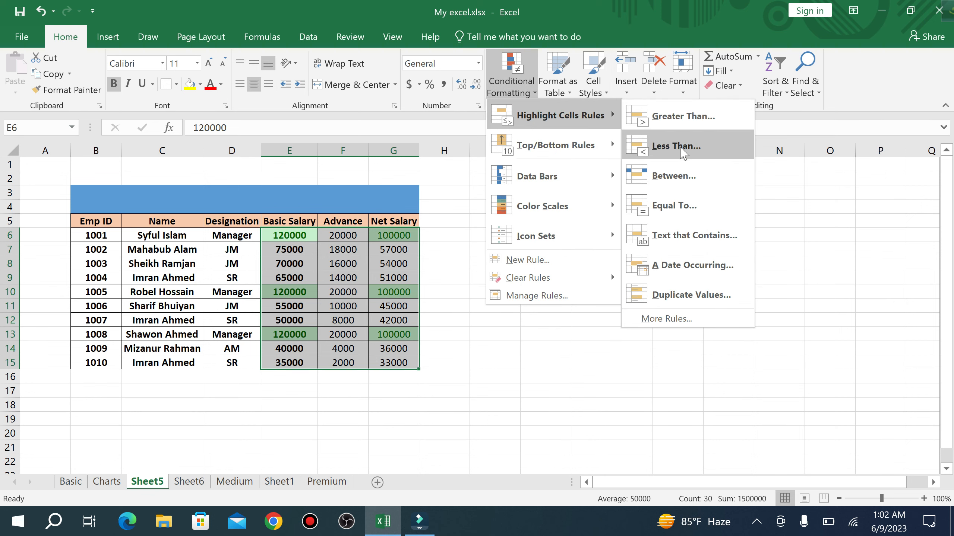
{"action": "left_click", "coordinate": [678, 146]}
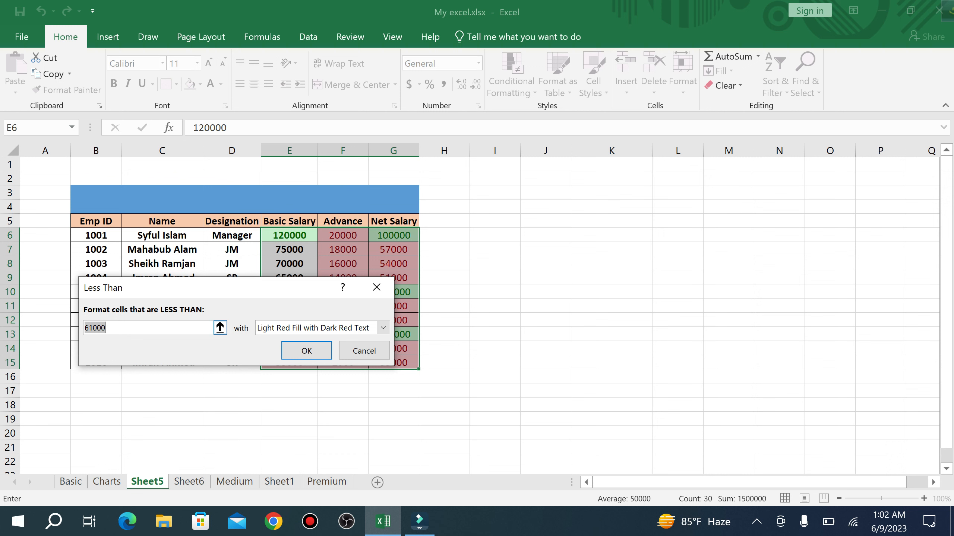
{"action": "type", "text": "1"}
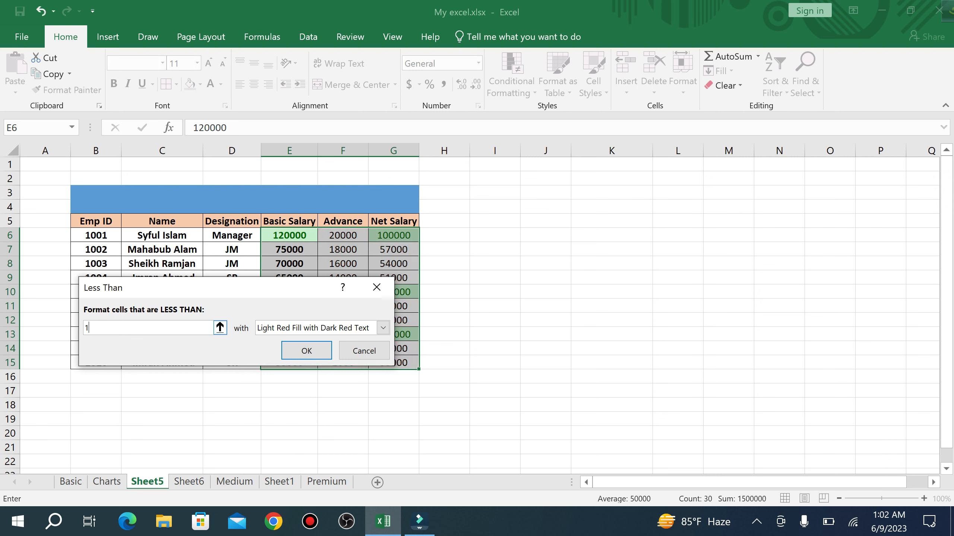
{"action": "type", "text": "5000"}
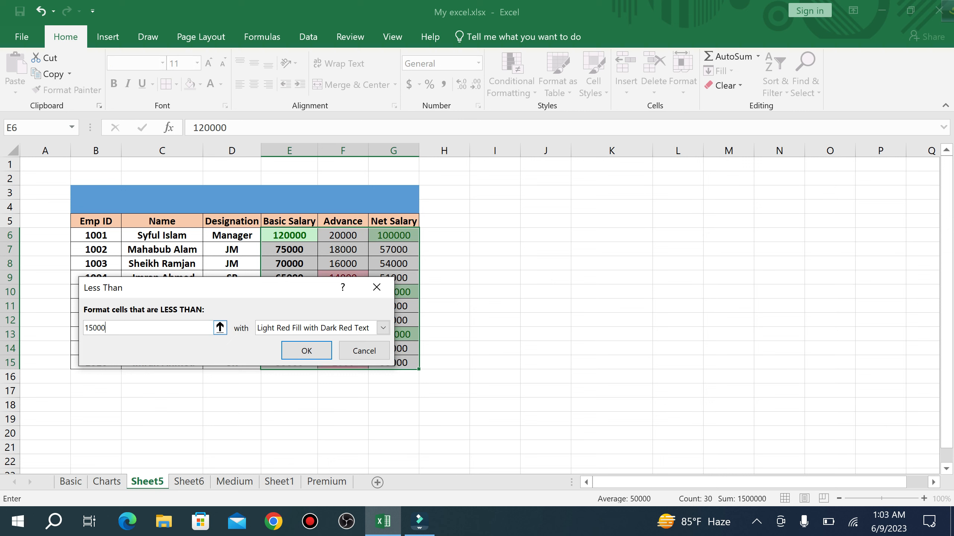
{"action": "left_click", "coordinate": [383, 328]}
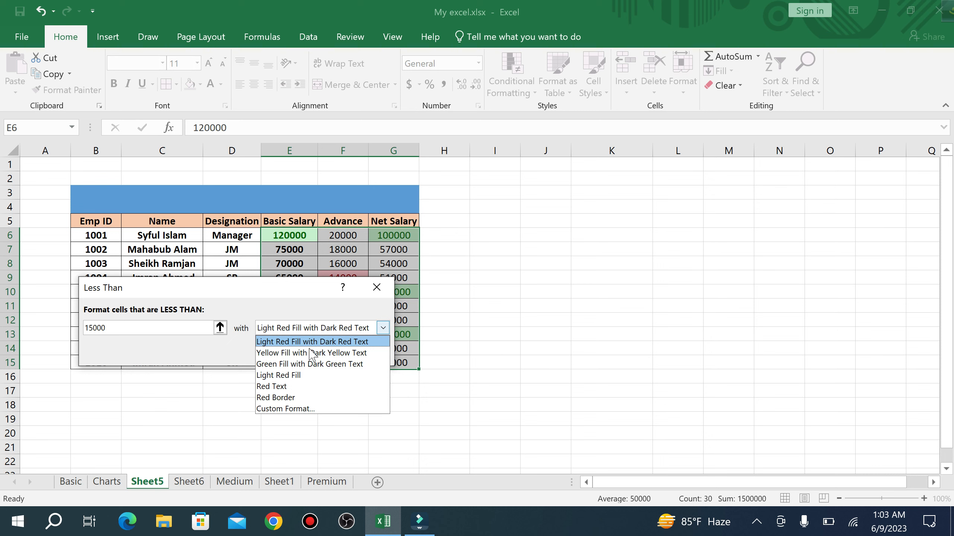
{"action": "left_click", "coordinate": [354, 330]}
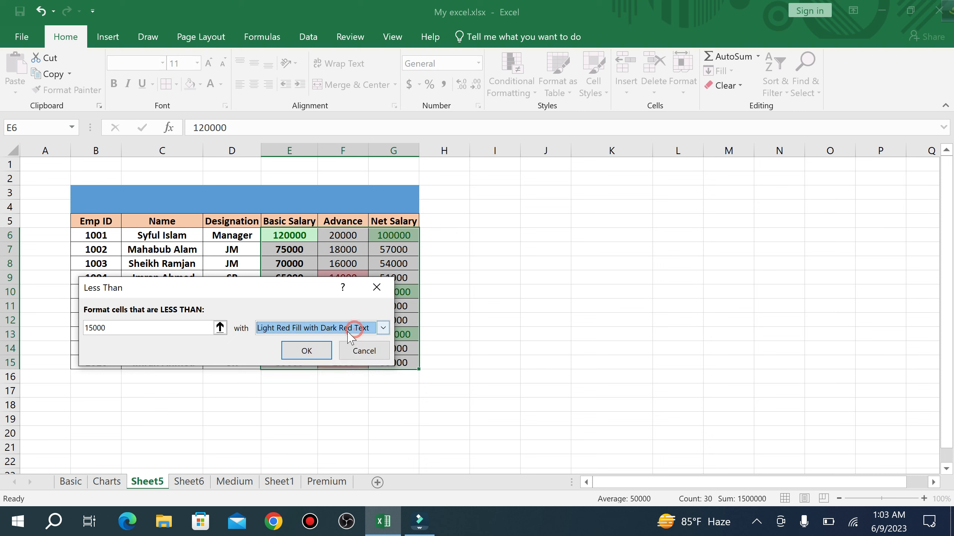
{"action": "left_click", "coordinate": [319, 352]}
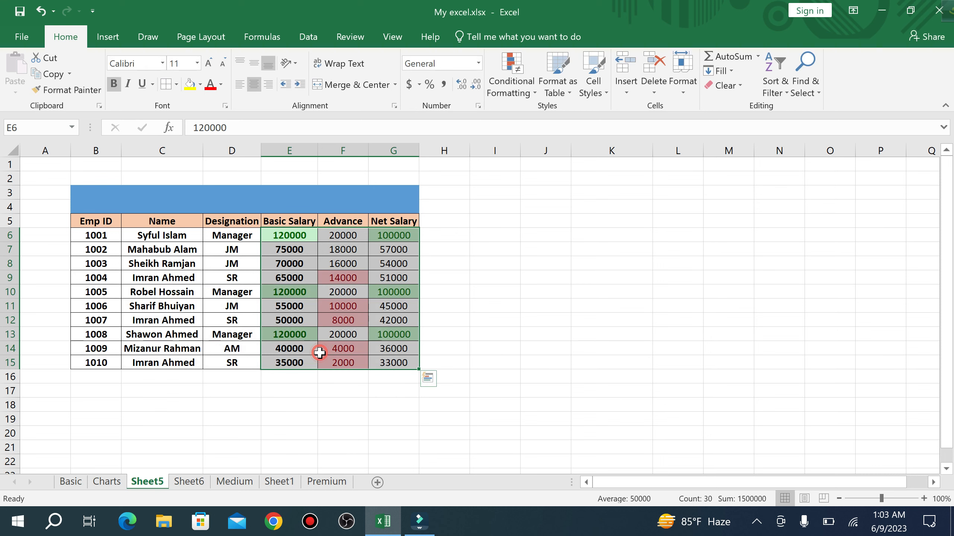
- Check the red-highlighted Advance values 14000, 10000 and 8000 in column F
{"action": "left_click", "coordinate": [493, 305]}
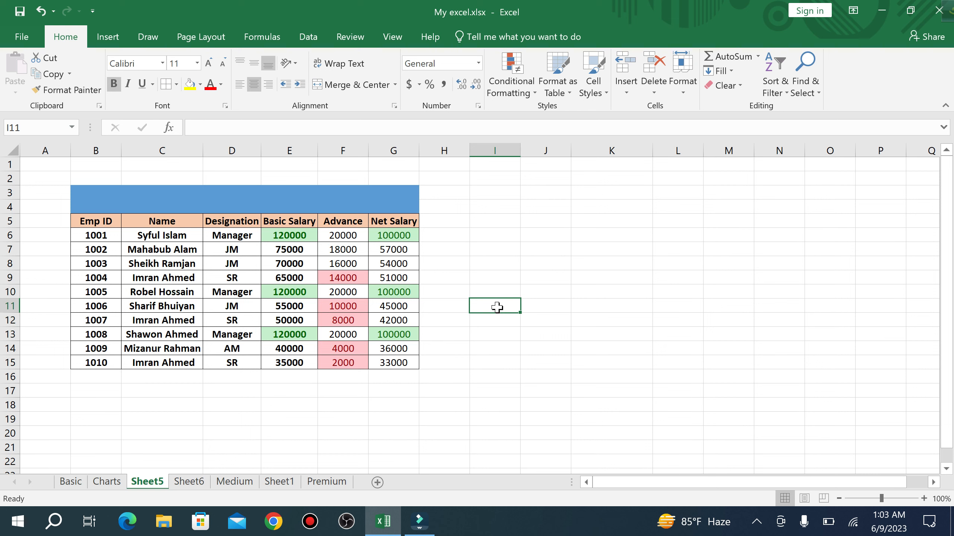
{"action": "left_click", "coordinate": [349, 279]}
{"action": "left_click", "coordinate": [345, 305]}
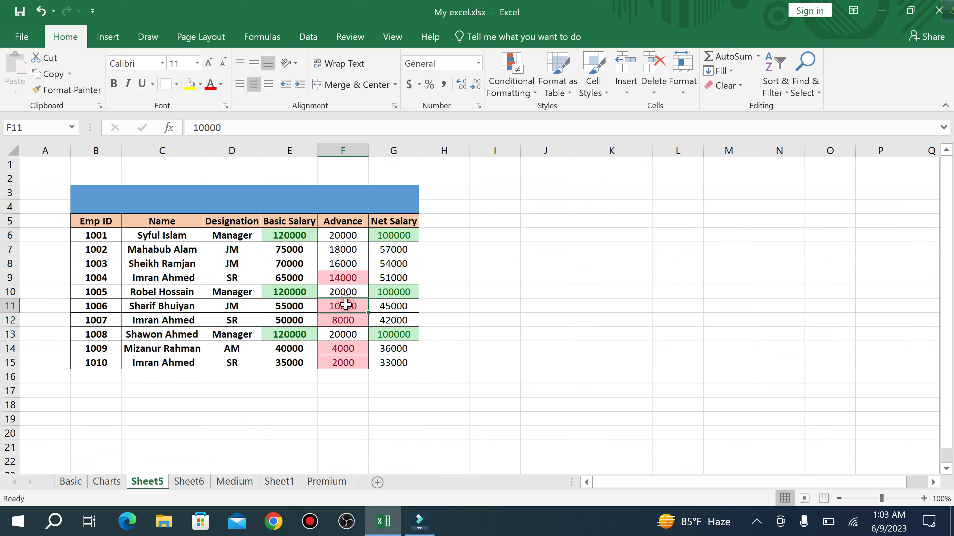
{"action": "left_click", "coordinate": [342, 319]}
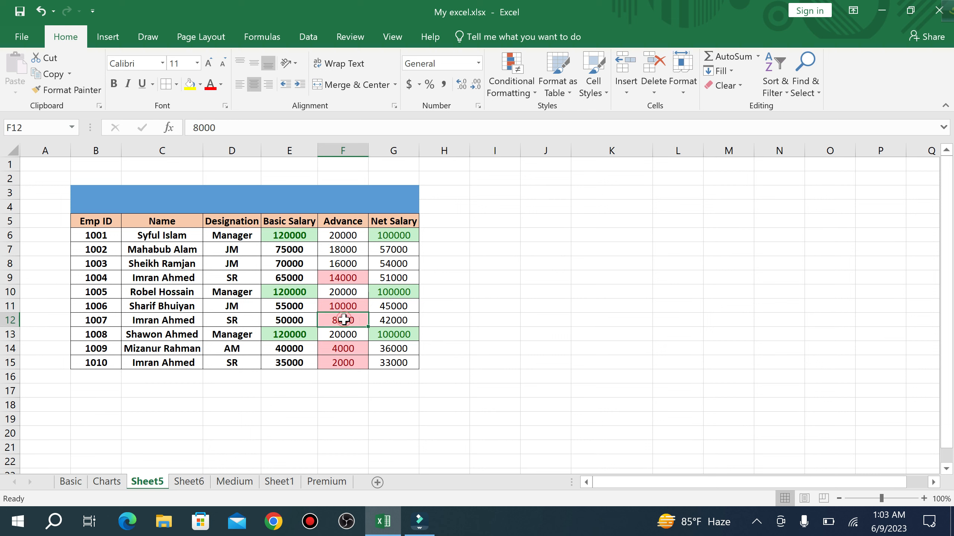
{"action": "left_click", "coordinate": [293, 240]}
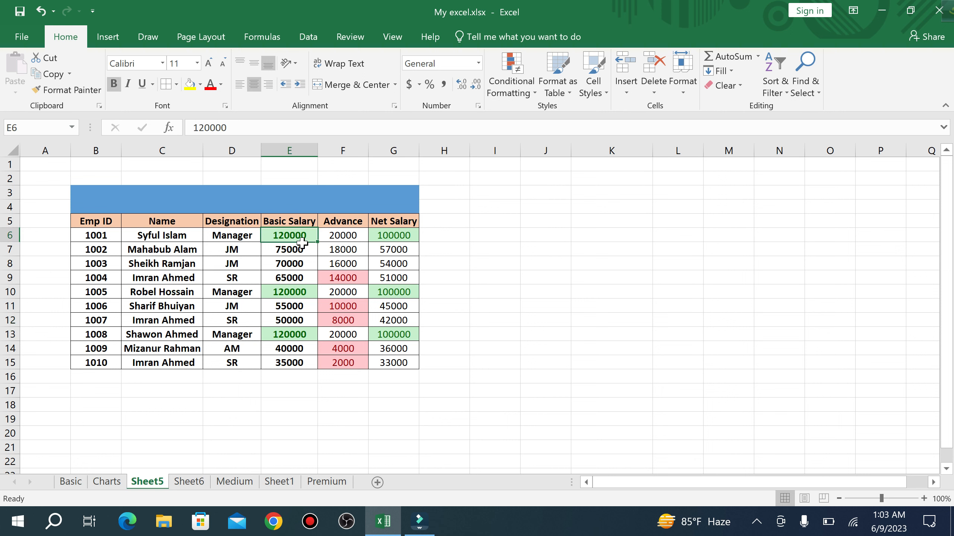
{"action": "left_click", "coordinate": [360, 278]}
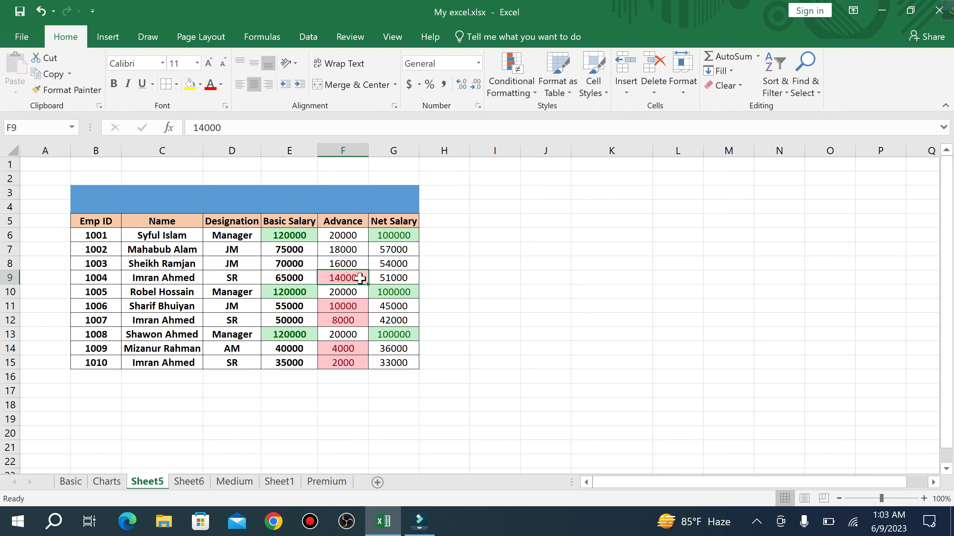
- Add an Equal To 54000 rule to E6:G15 with Yellow Fill with Dark Yellow Text
{"action": "left_click_drag", "start_coordinate": [294, 235], "coordinate": [394, 362]}
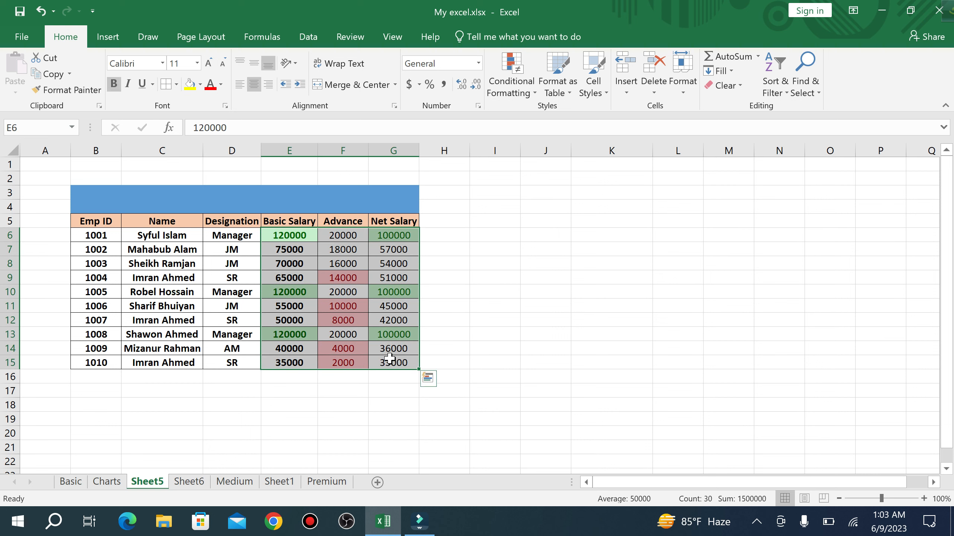
{"action": "left_click", "coordinate": [534, 92]}
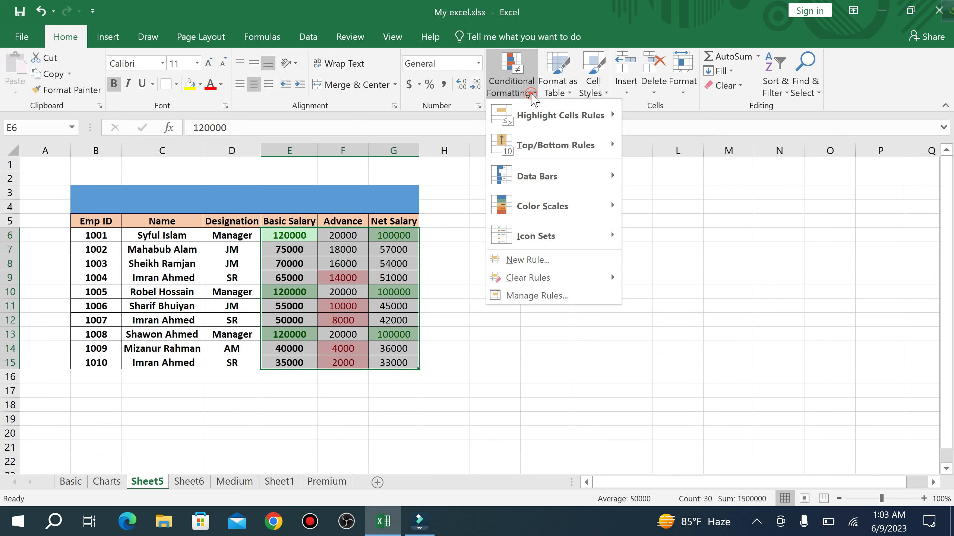
{"action": "mouse_move", "coordinate": [569, 116]}
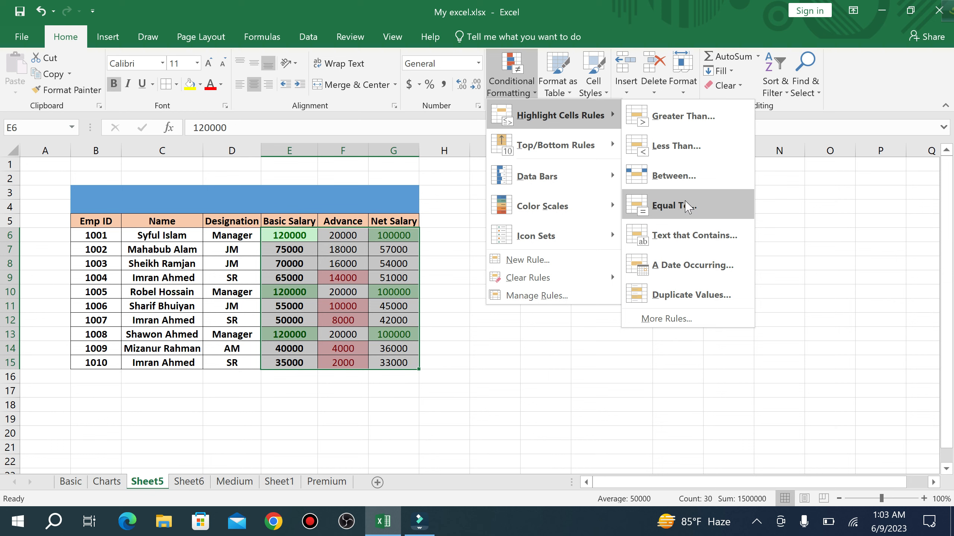
{"action": "left_click", "coordinate": [687, 207]}
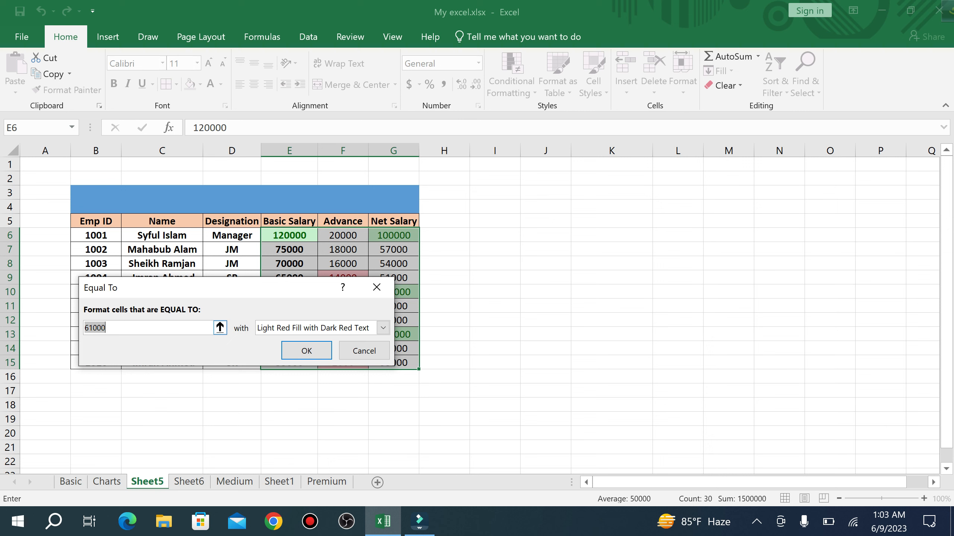
{"action": "type", "text": "54"}
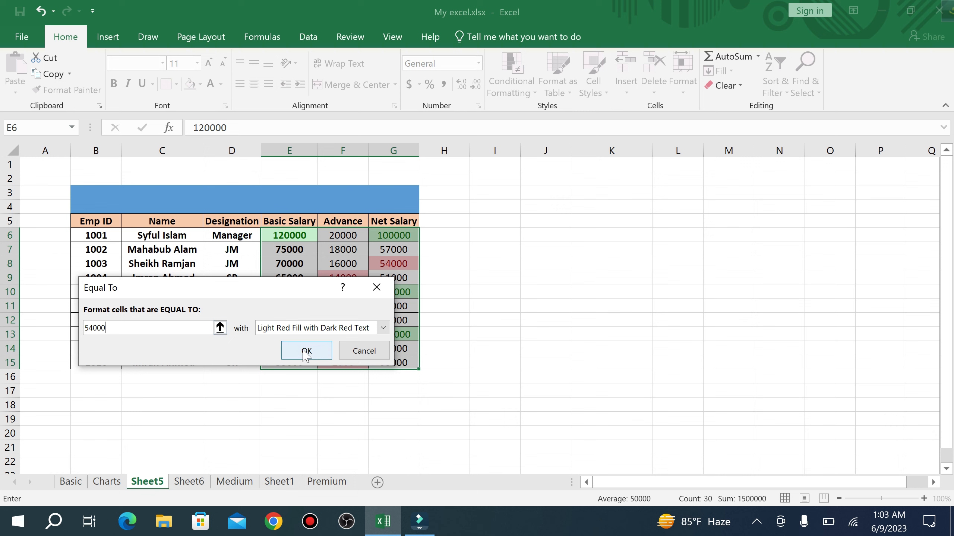
{"action": "left_click", "coordinate": [382, 327]}
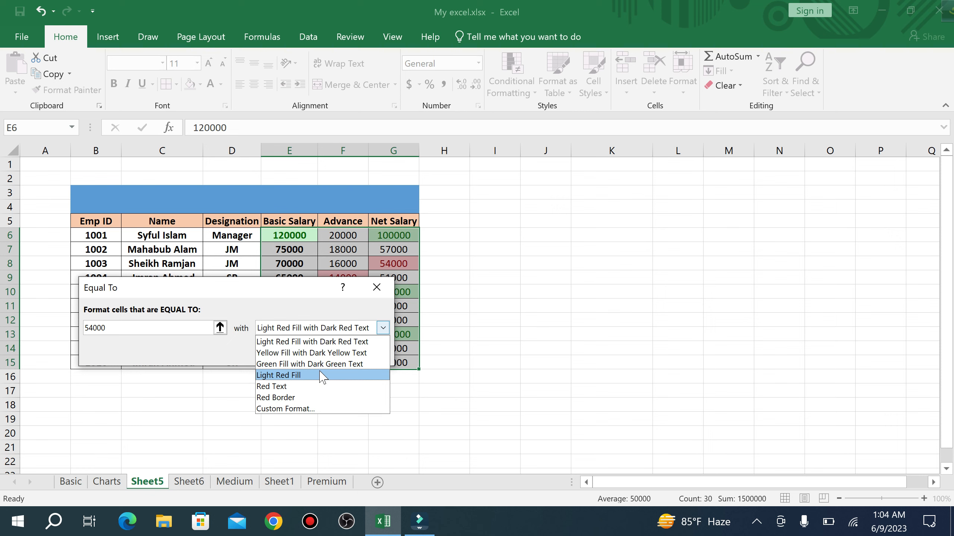
{"action": "left_click", "coordinate": [322, 354]}
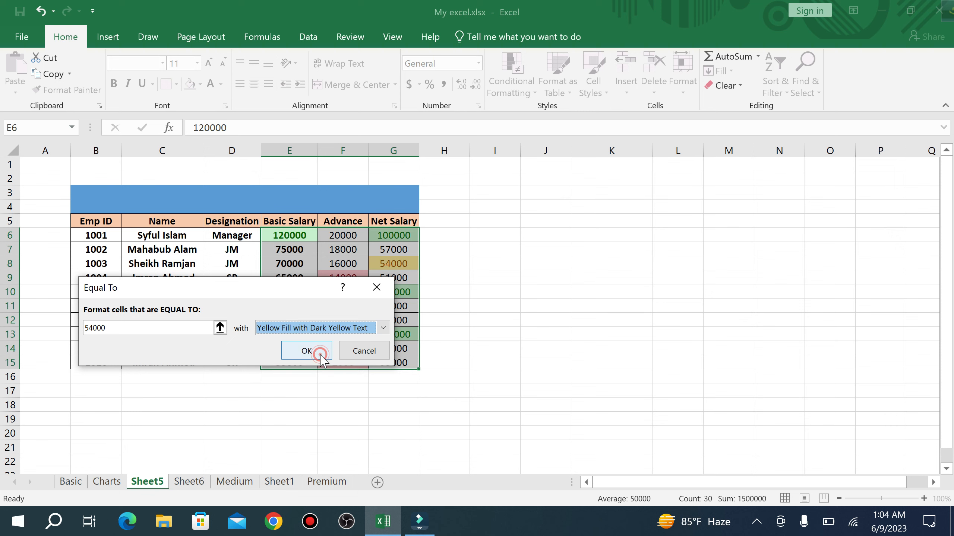
{"action": "left_click", "coordinate": [315, 351]}
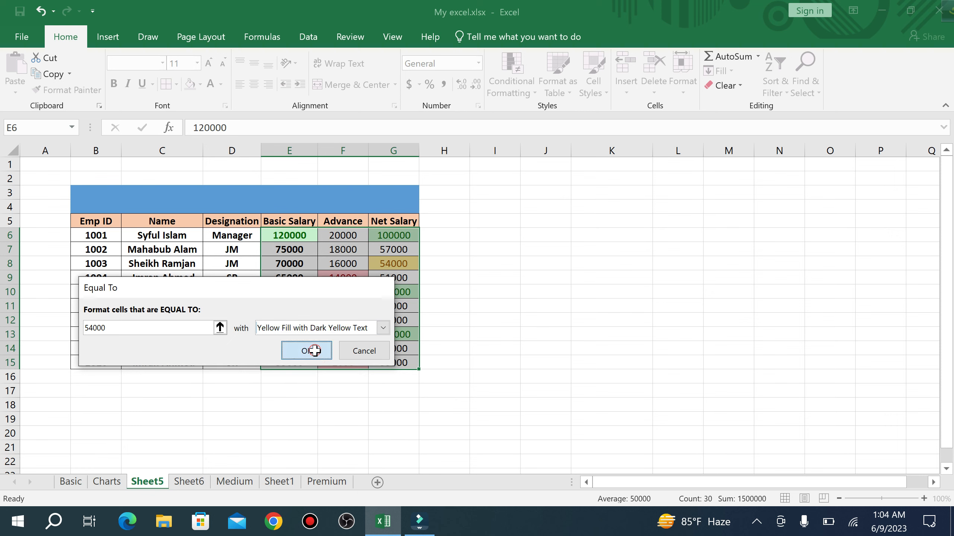
- Check the highlighted 54000 in G8, then reselect E6:G15
{"action": "left_click", "coordinate": [507, 289]}
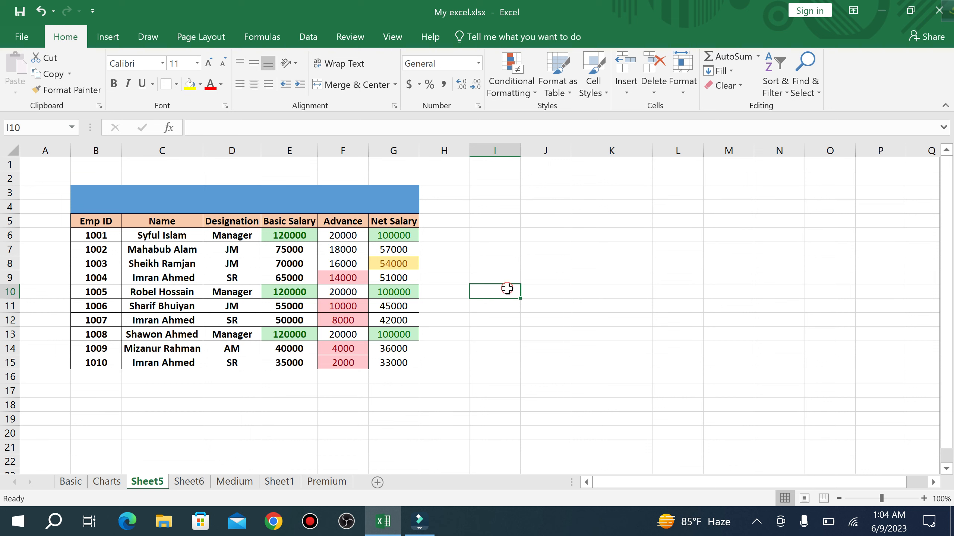
{"action": "left_click", "coordinate": [401, 264]}
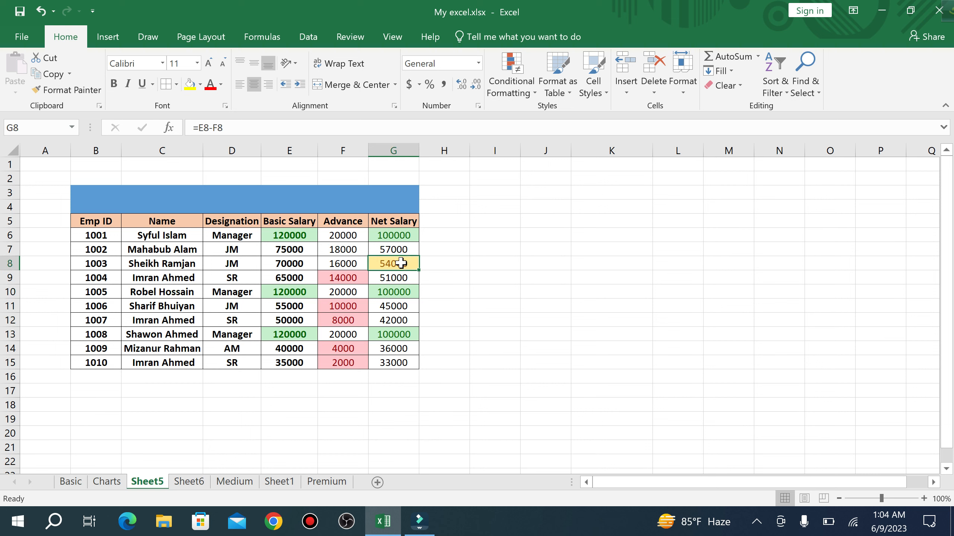
{"action": "left_click_drag", "start_coordinate": [295, 240], "coordinate": [408, 364]}
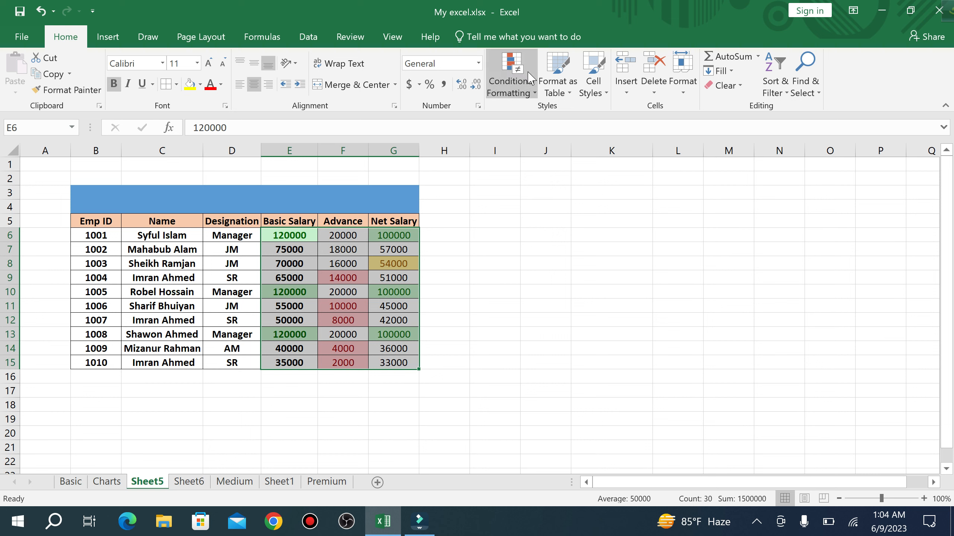
- Add a Between 10000 and 90000 rule with Yellow Fill with Dark Yellow Text
{"action": "left_click", "coordinate": [534, 94]}
{"action": "mouse_move", "coordinate": [562, 116]}
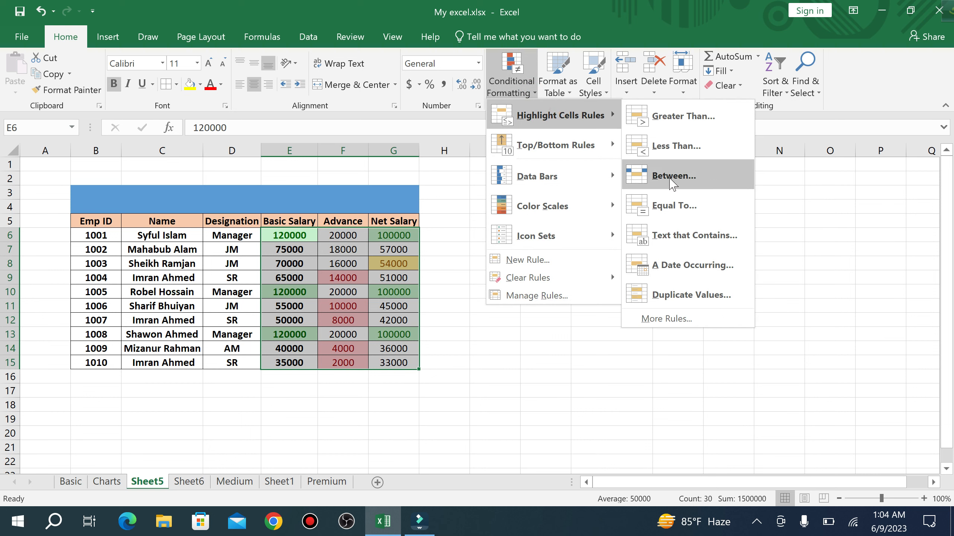
{"action": "left_click", "coordinate": [672, 181]}
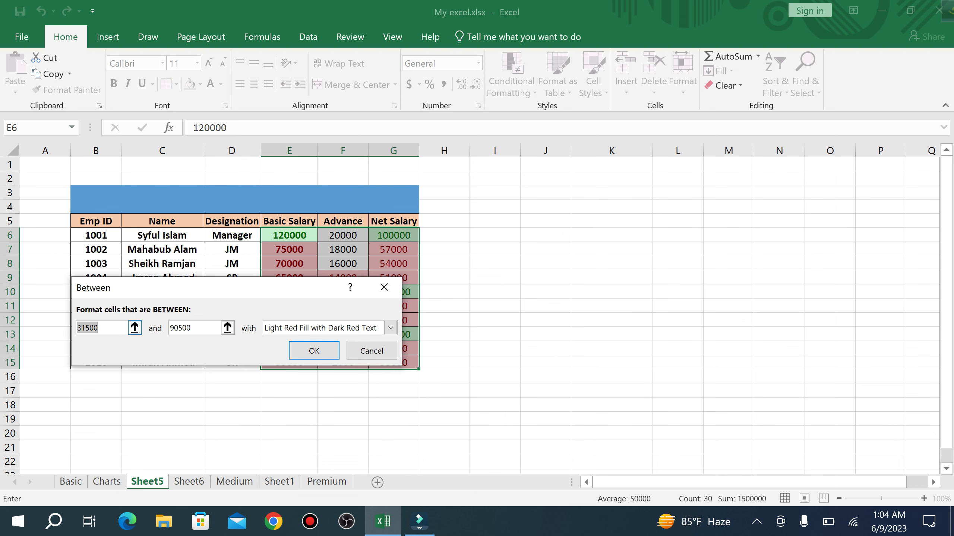
{"action": "key", "text": "BackSpace"}
{"action": "left_click_drag", "start_coordinate": [222, 280], "coordinate": [559, 236]}
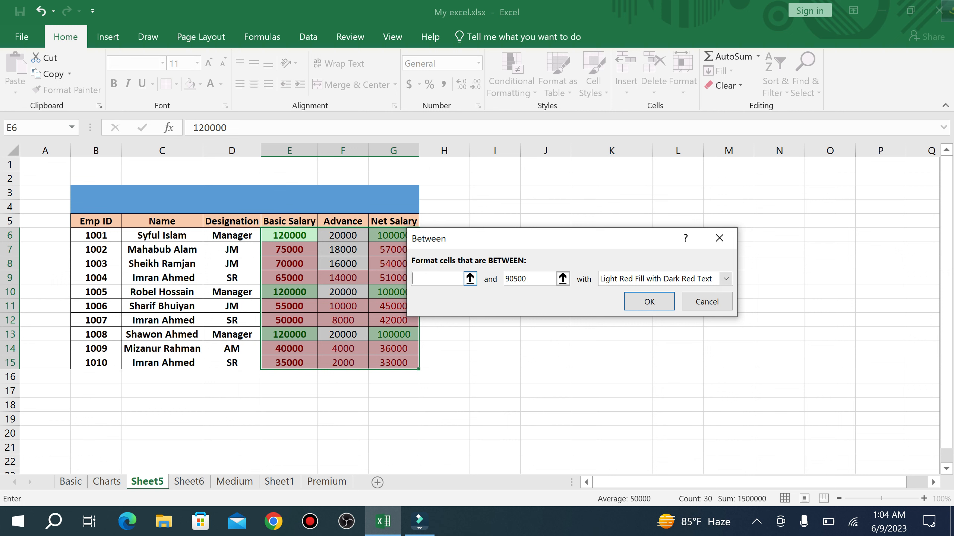
{"action": "type", "text": "1"}
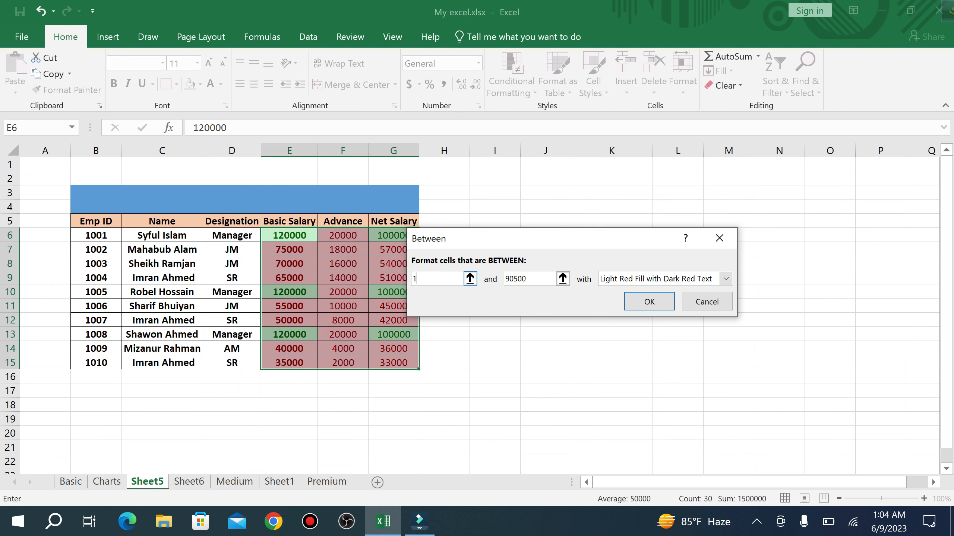
{"action": "key", "text": "BackSpace"}
{"action": "type", "text": "10000"}
{"action": "key", "text": "BackSpace"}
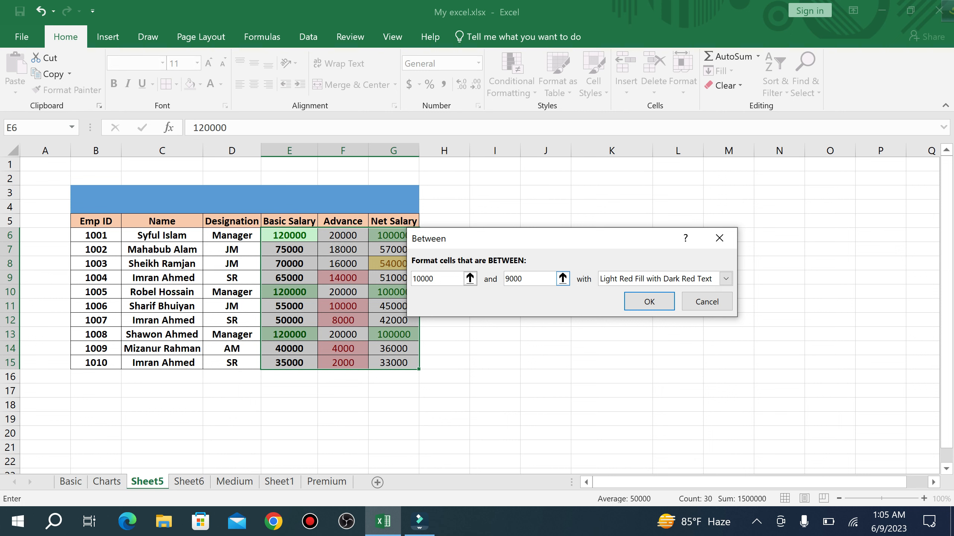
{"action": "type", "text": "0"}
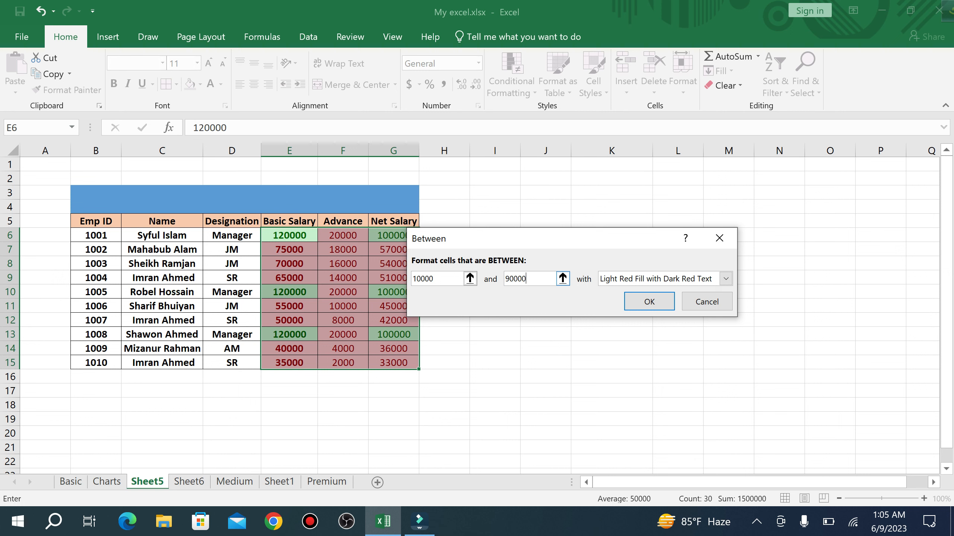
{"action": "left_click", "coordinate": [725, 279]}
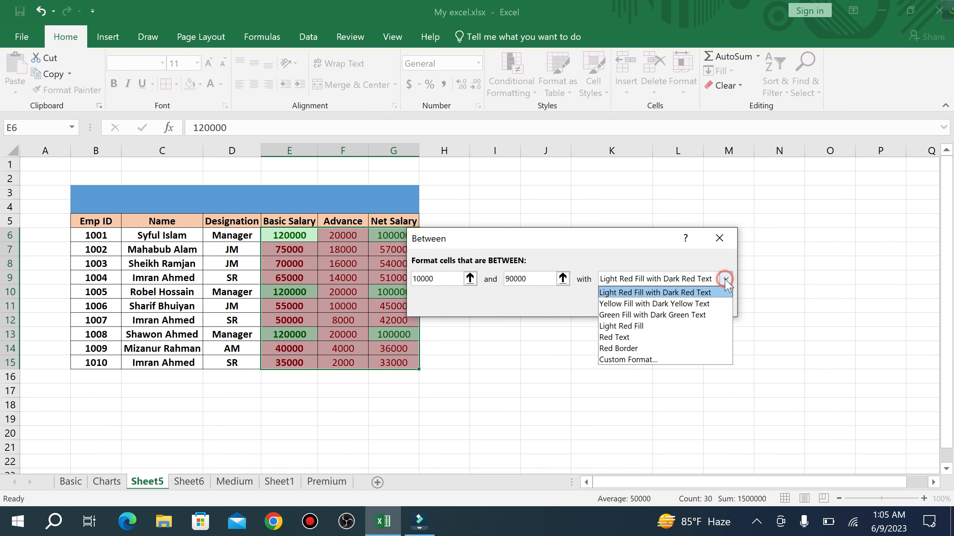
{"action": "left_click", "coordinate": [639, 305]}
{"action": "left_click", "coordinate": [642, 300]}
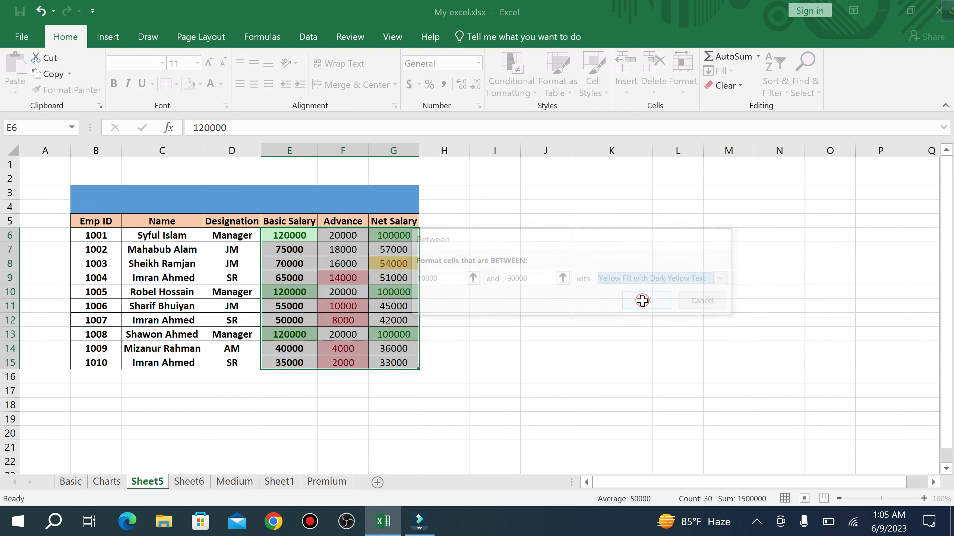
{"action": "left_click", "coordinate": [544, 276]}
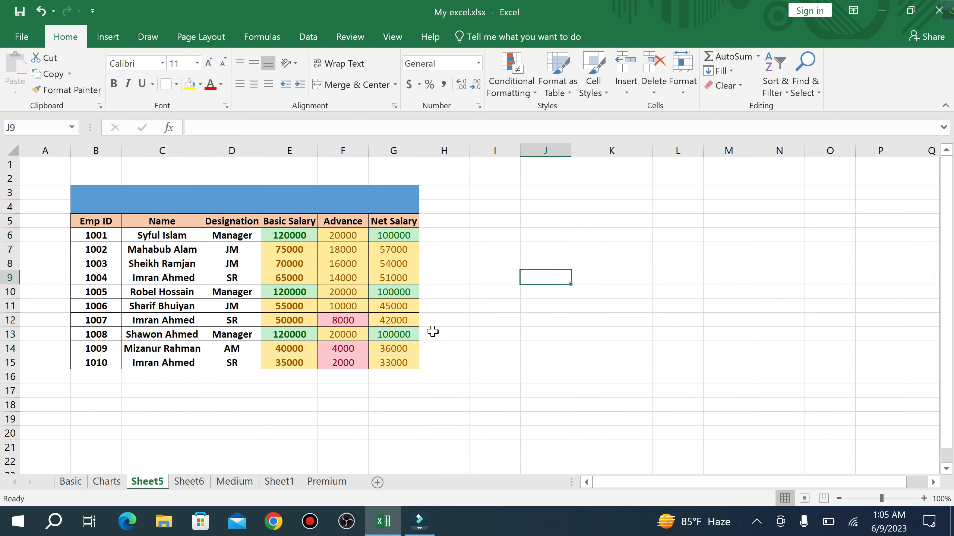
{"action": "left_click", "coordinate": [341, 309]}
{"action": "left_click_drag", "start_coordinate": [343, 295], "coordinate": [342, 276]}
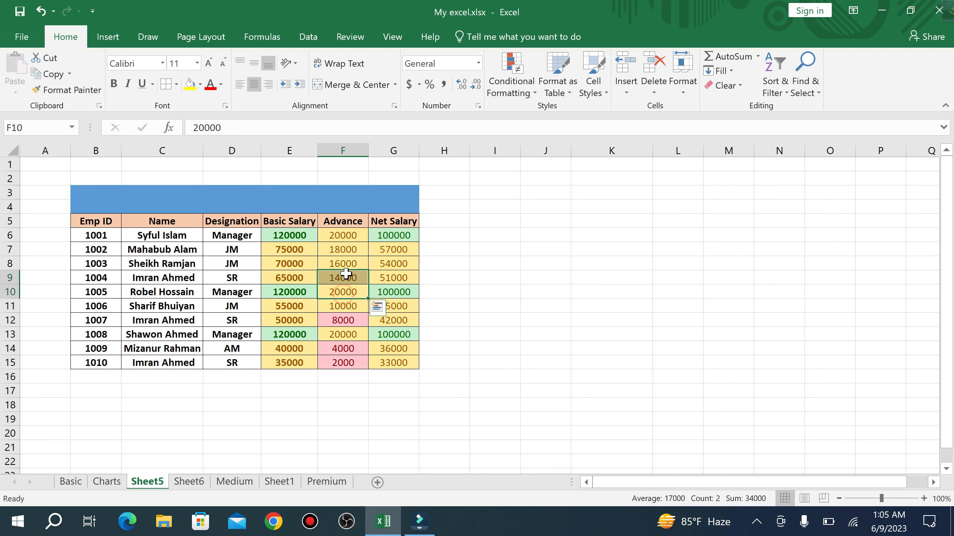
{"action": "left_click", "coordinate": [344, 250]}
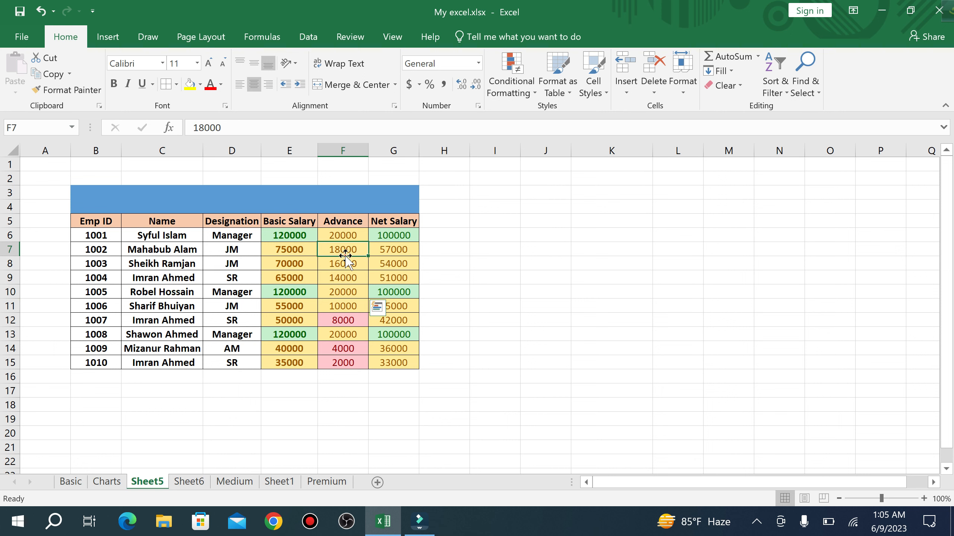
{"action": "left_click", "coordinate": [343, 236]}
{"action": "left_click", "coordinate": [383, 251]}
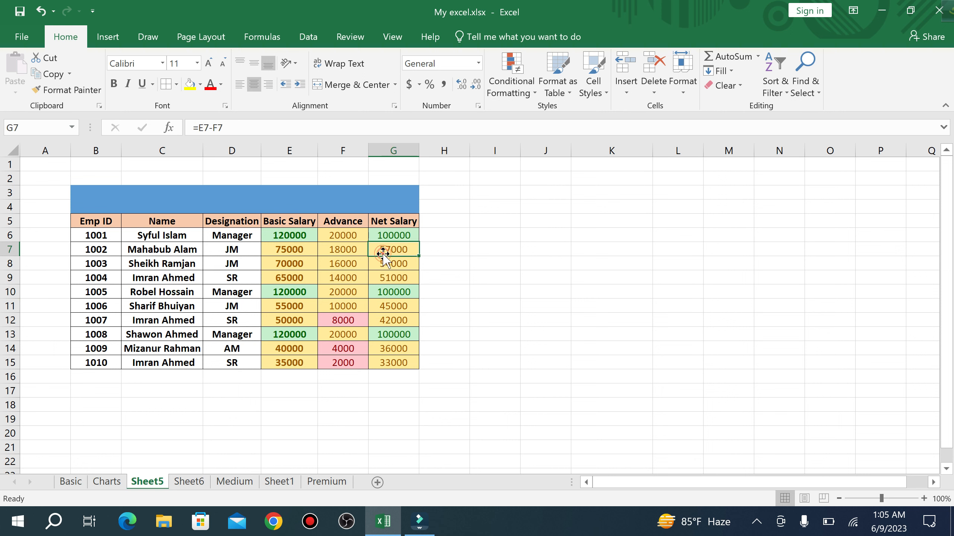
{"action": "left_click", "coordinate": [345, 308]}
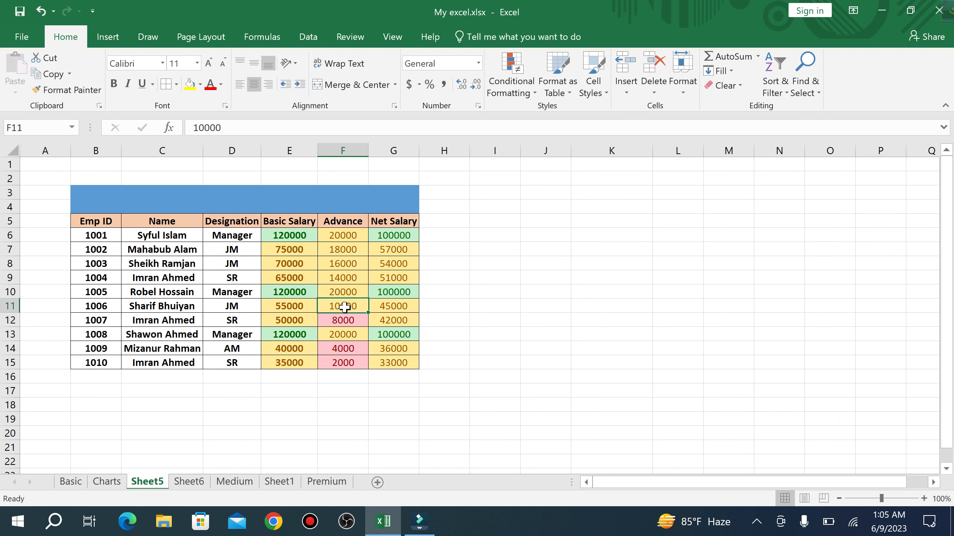
{"action": "left_click", "coordinate": [346, 292]}
{"action": "left_click", "coordinate": [341, 308]}
{"action": "left_click", "coordinate": [345, 290]}
{"action": "left_click", "coordinate": [343, 265]}
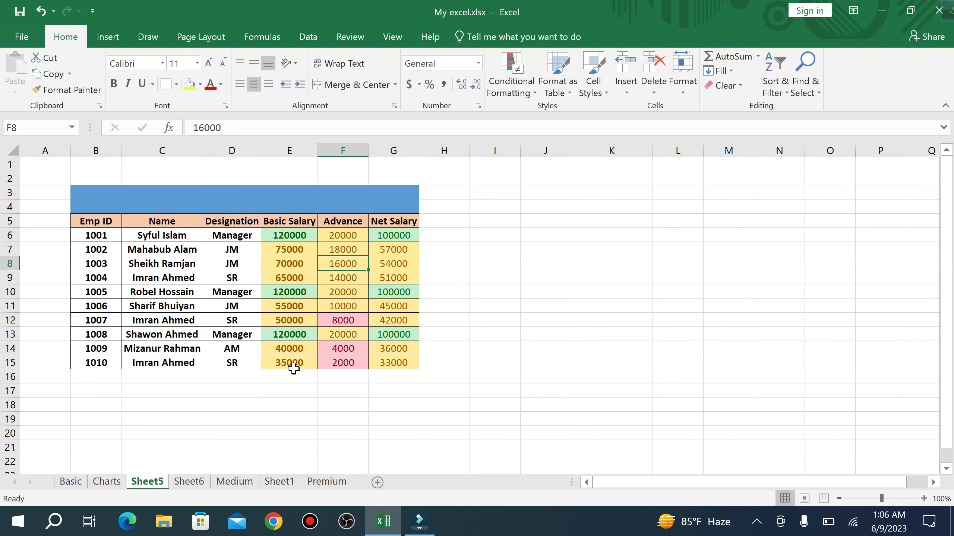
{"action": "left_click", "coordinate": [474, 304]}
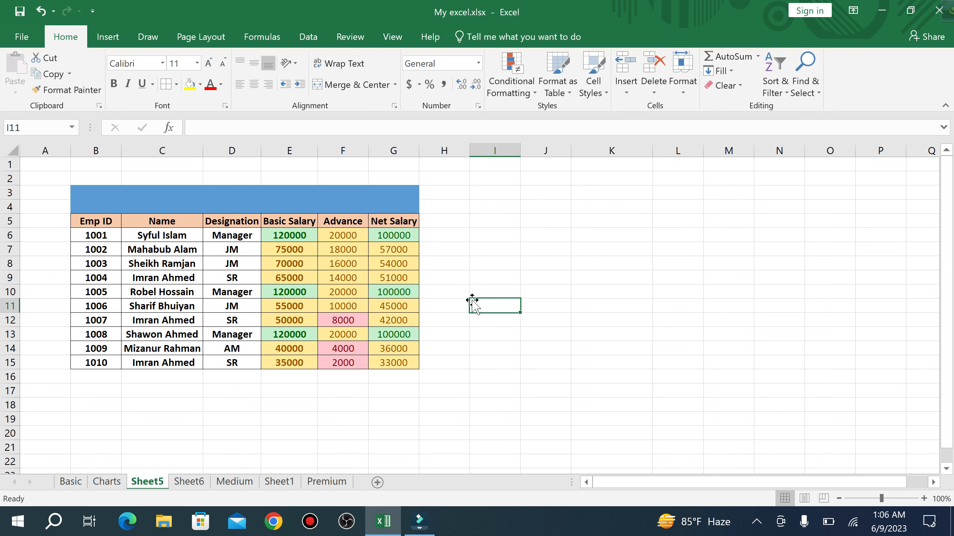
{"action": "left_click", "coordinate": [478, 63]}
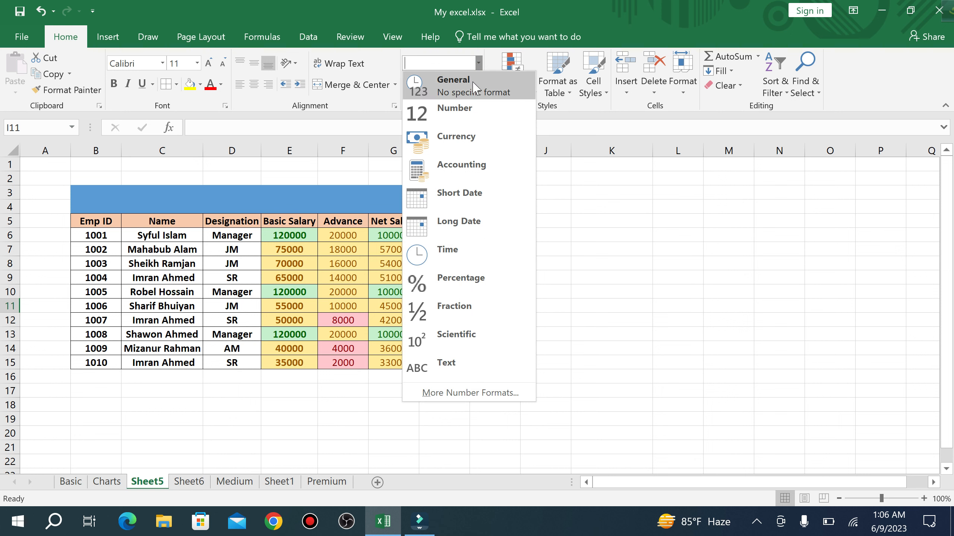
{"action": "left_click", "coordinate": [605, 239]}
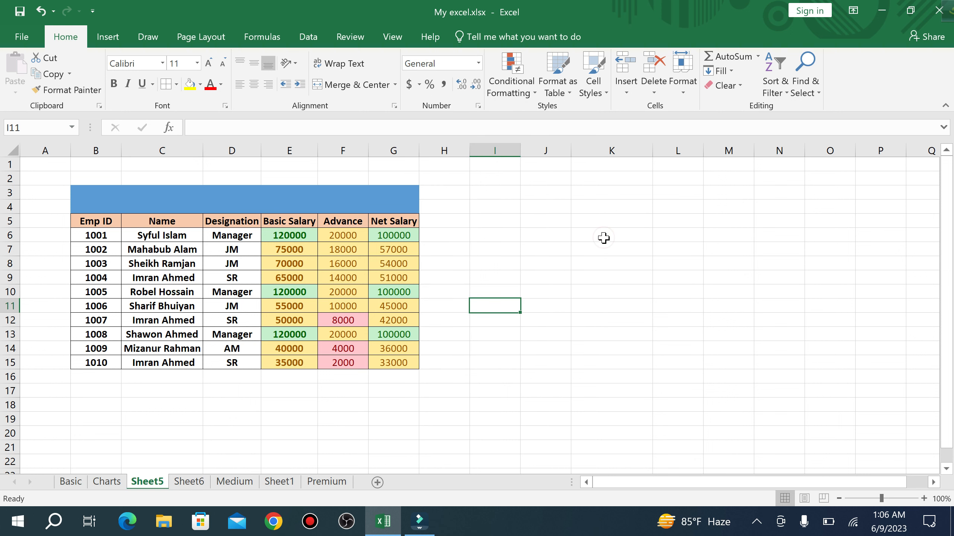